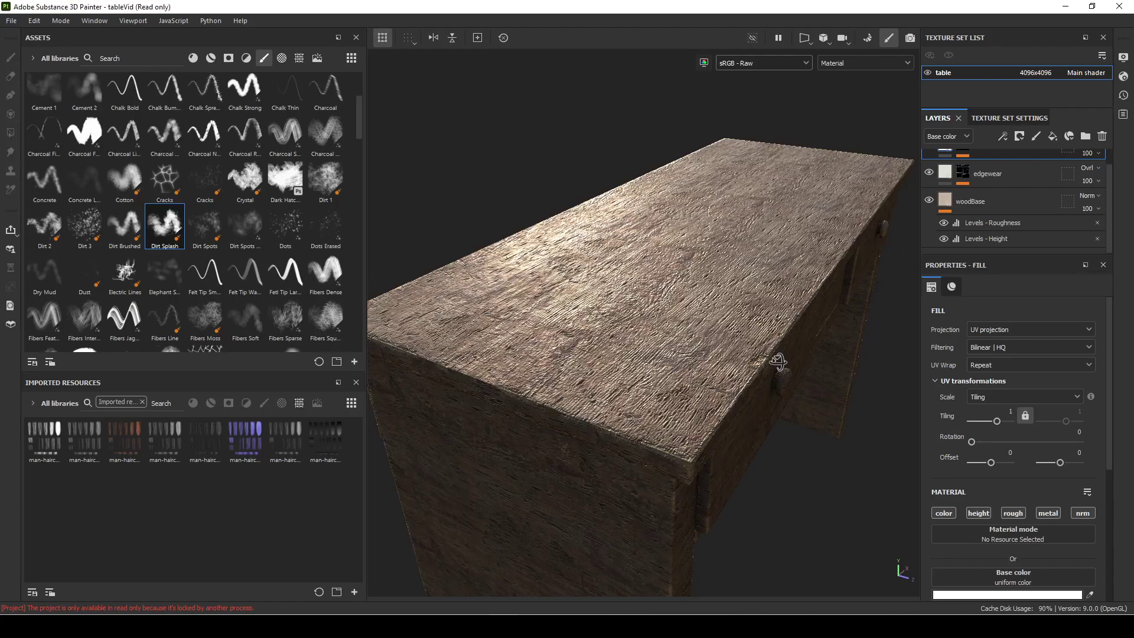
Step: Inspect the table under rotated lighting, then select woodBase to show its wood texture tiled at 8.03
{"action": "left_click_drag", "start_coordinate": [823, 369], "coordinate": [725, 437], "text": "alt"}
{"action": "right_click_drag", "start_coordinate": [725, 437], "coordinate": [698, 437], "text": "shift"}
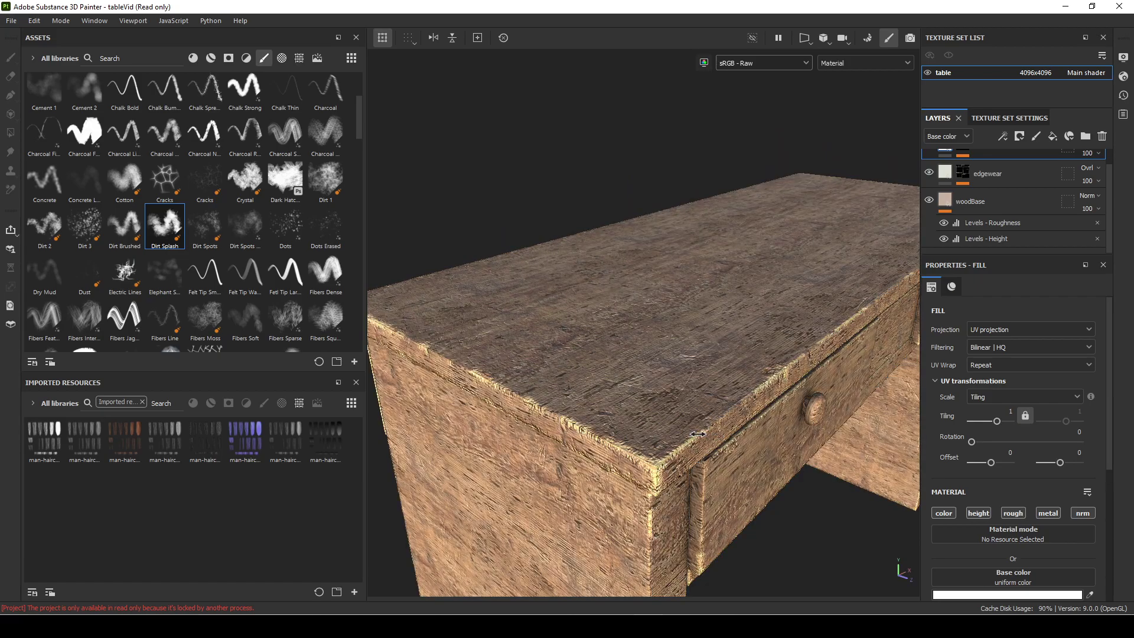
{"action": "left_click_drag", "start_coordinate": [681, 462], "coordinate": [700, 454], "text": "alt"}
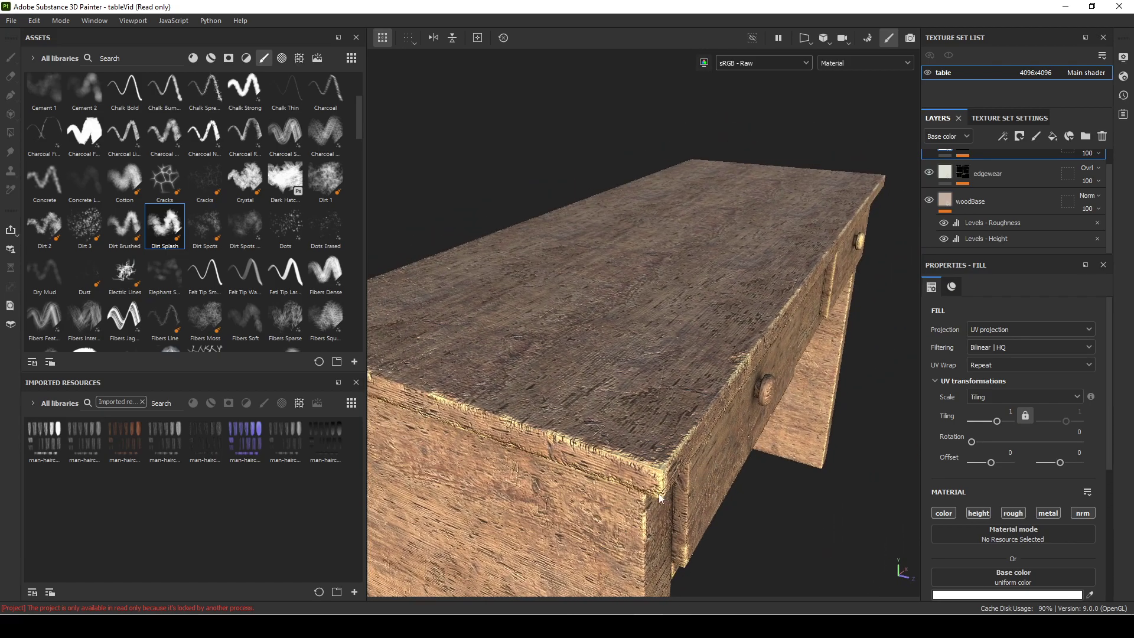
{"action": "left_click_drag", "start_coordinate": [688, 312], "coordinate": [654, 328], "text": "alt"}
{"action": "mouse_move", "coordinate": [668, 333]}
{"action": "middle_mouse_down", "text": "alt"}
{"action": "mouse_move", "coordinate": [696, 339]}
{"action": "mouse_move", "coordinate": [682, 331]}
{"action": "middle_mouse_up", "text": "alt"}
{"action": "right_click_drag", "start_coordinate": [681, 329], "coordinate": [646, 330], "text": "shift"}
{"action": "left_click_drag", "start_coordinate": [679, 336], "coordinate": [657, 356], "text": "alt"}
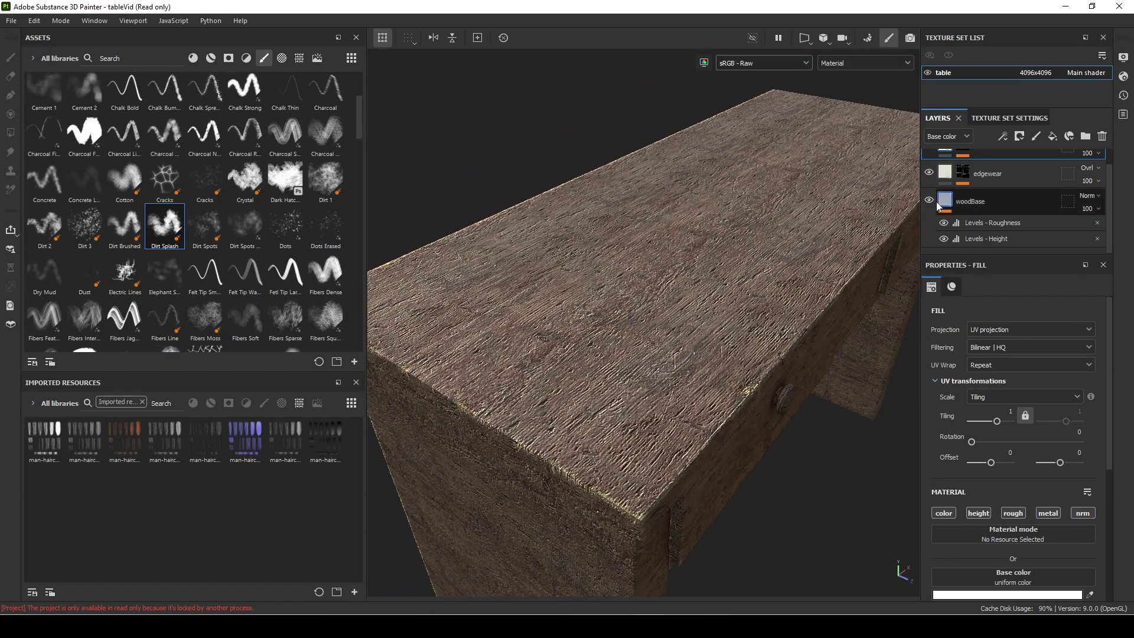
{"action": "left_click", "coordinate": [963, 207]}
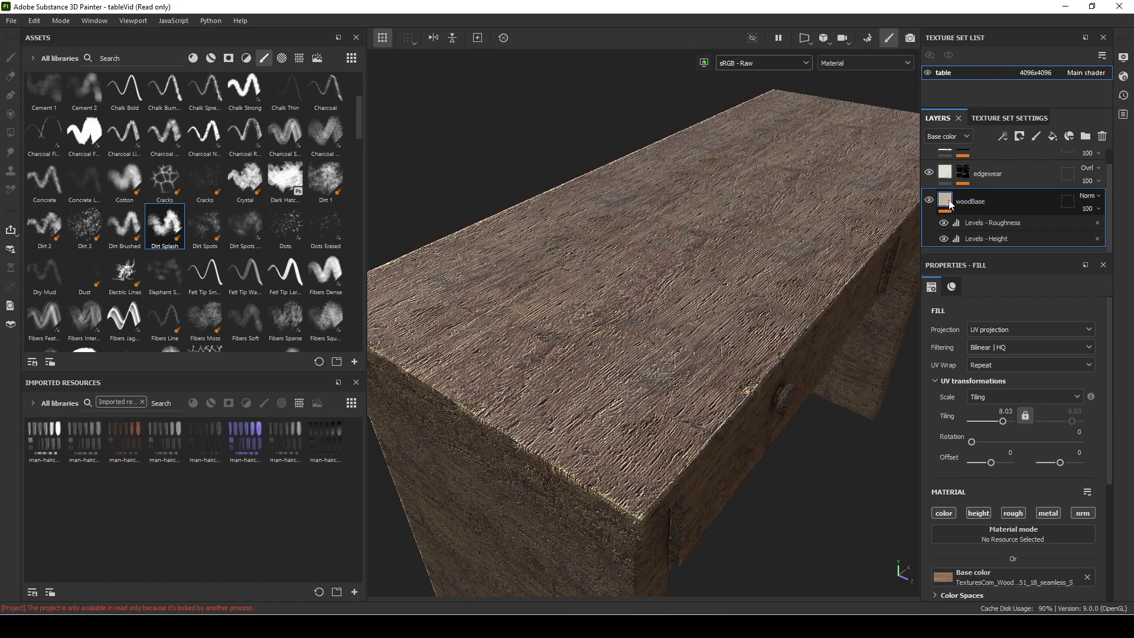
{"action": "mouse_move", "coordinate": [945, 201]}
Step: Add an empty filter effect to woodBase and browse the filter list for HSL Perceptive
{"action": "right_click", "coordinate": [945, 204]}
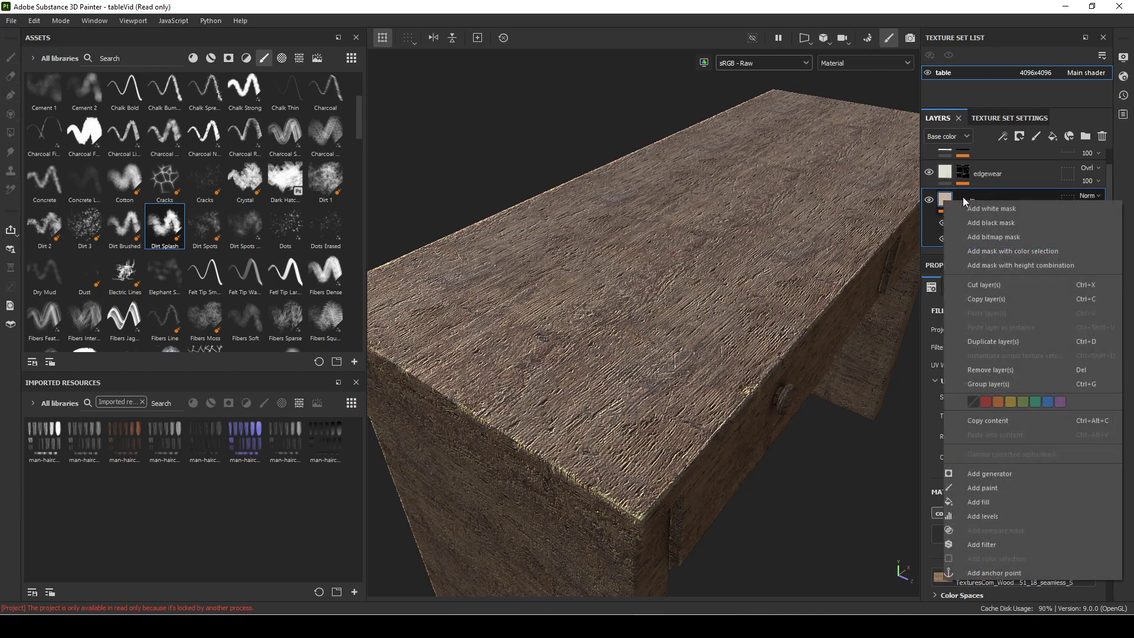
{"action": "left_click", "coordinate": [1006, 544]}
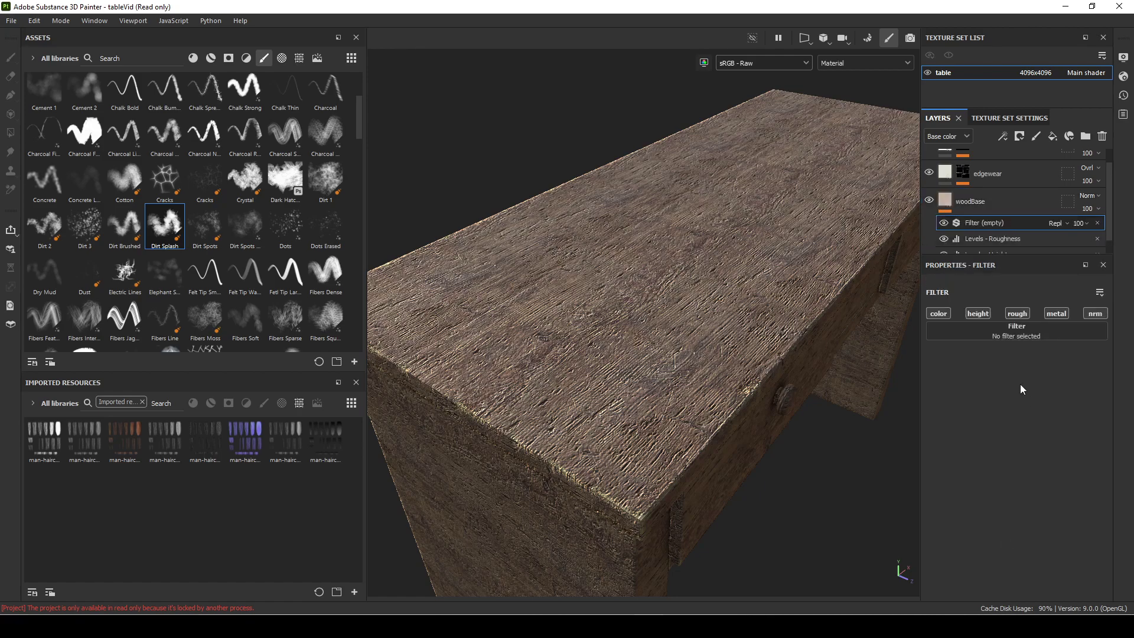
{"action": "left_click", "coordinate": [1022, 333]}
{"action": "type", "text": "shar"}
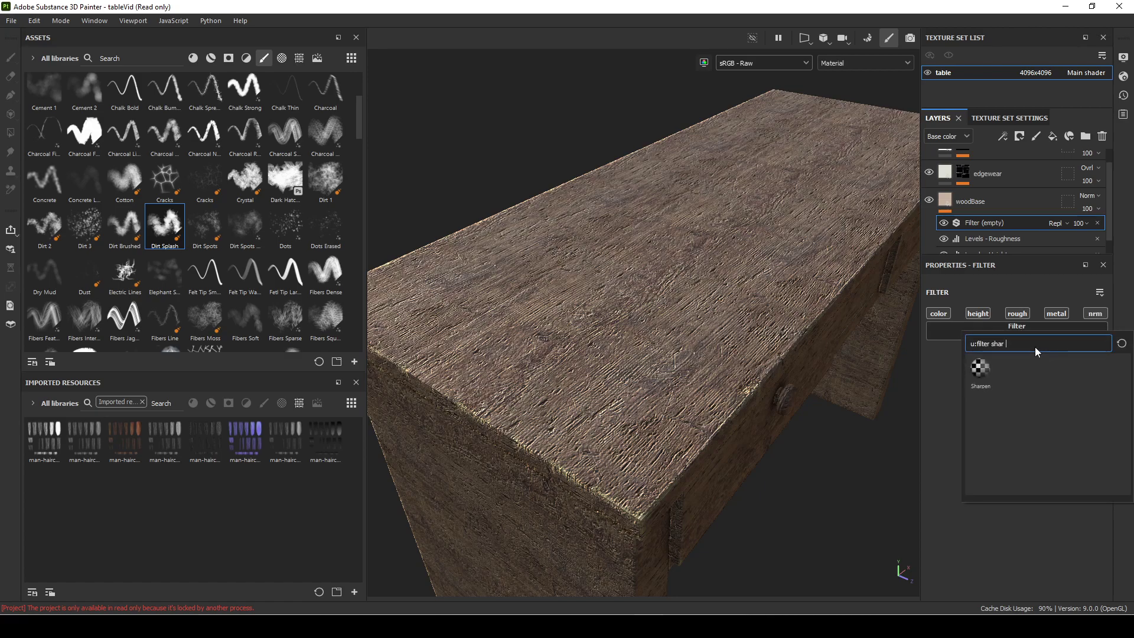
{"action": "key", "text": "BackSpace"}
{"action": "key", "text": "BackSpace"}
{"action": "key", "text": "BackSpace"}
{"action": "key", "text": "BackSpace"}
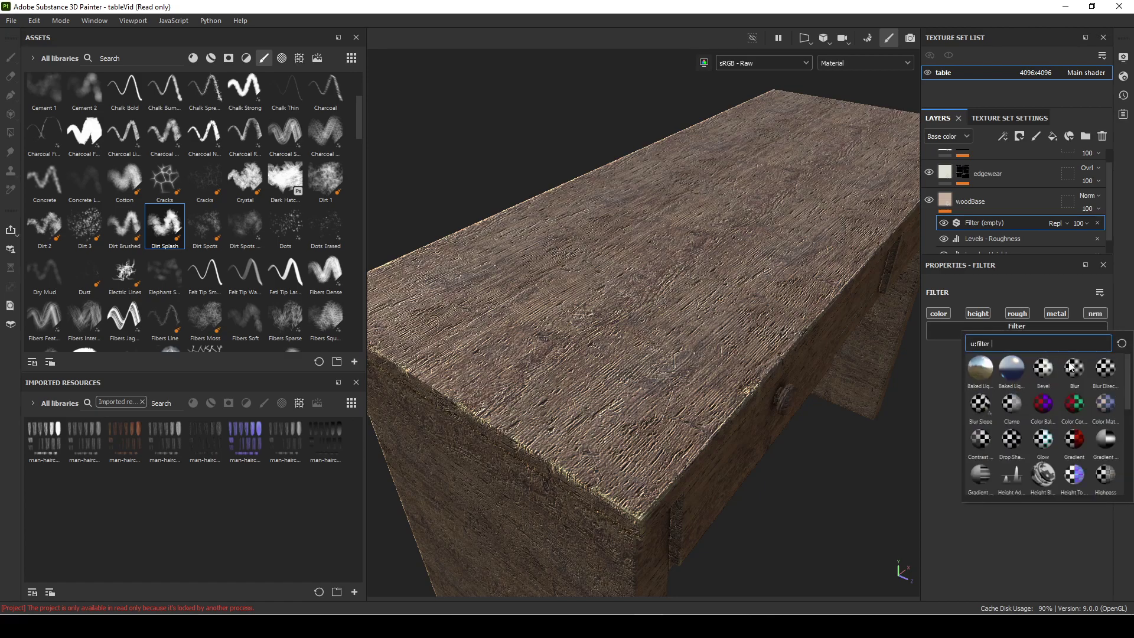
{"action": "scroll", "coordinate": [1073, 372], "scroll_direction": "down", "scroll_amount": 5}
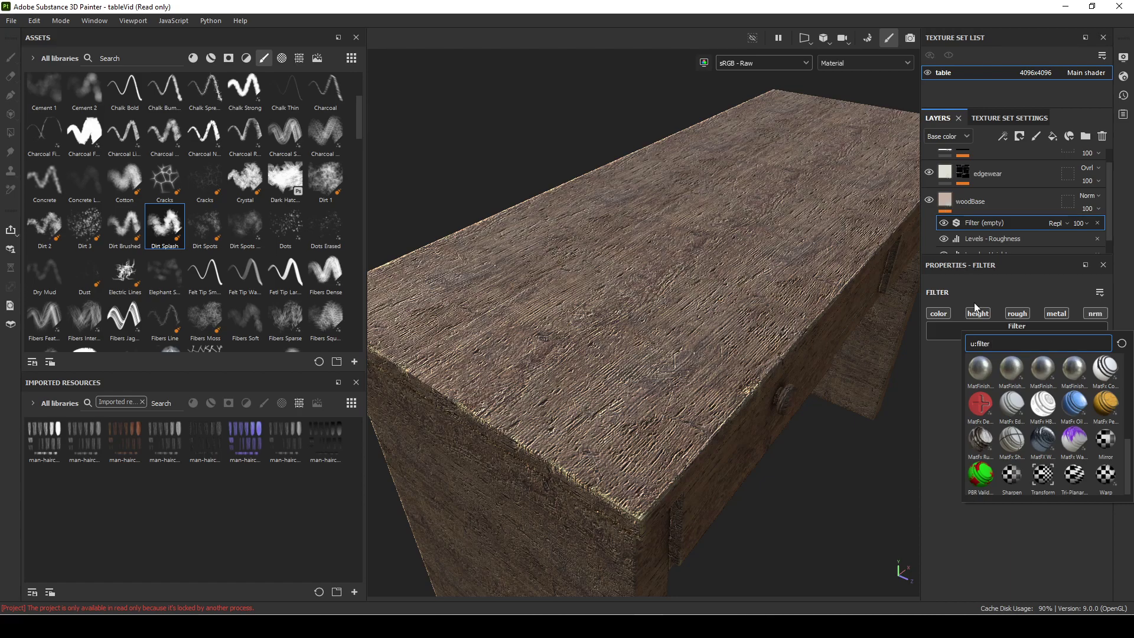
{"action": "scroll", "coordinate": [1069, 458], "scroll_direction": "up", "scroll_amount": 5}
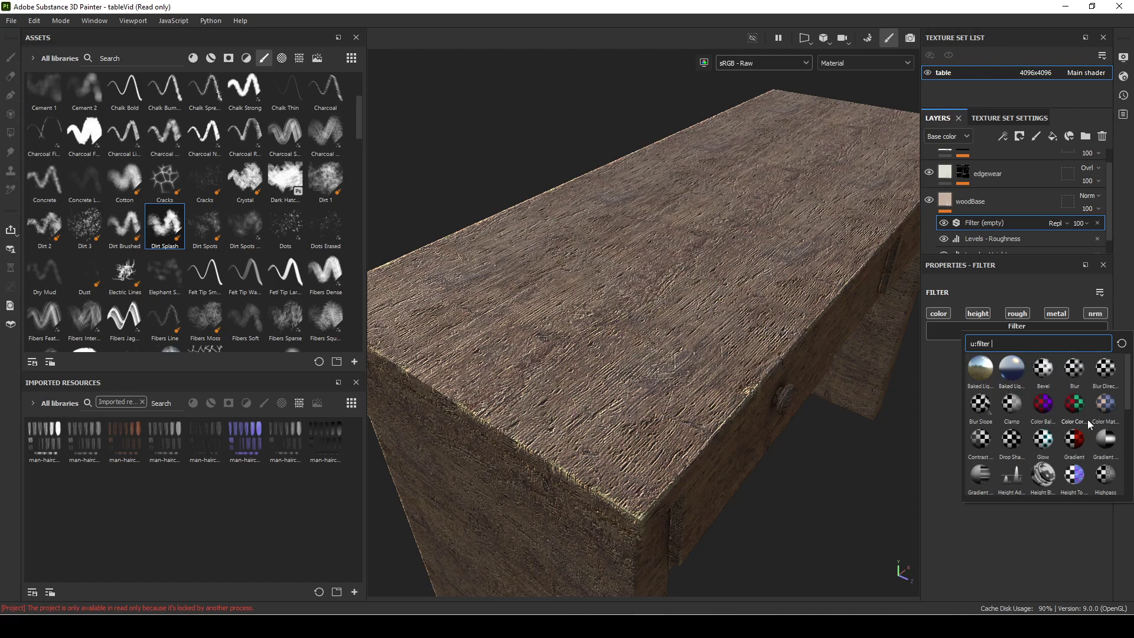
{"action": "scroll", "coordinate": [1088, 421], "scroll_direction": "down", "scroll_amount": 5}
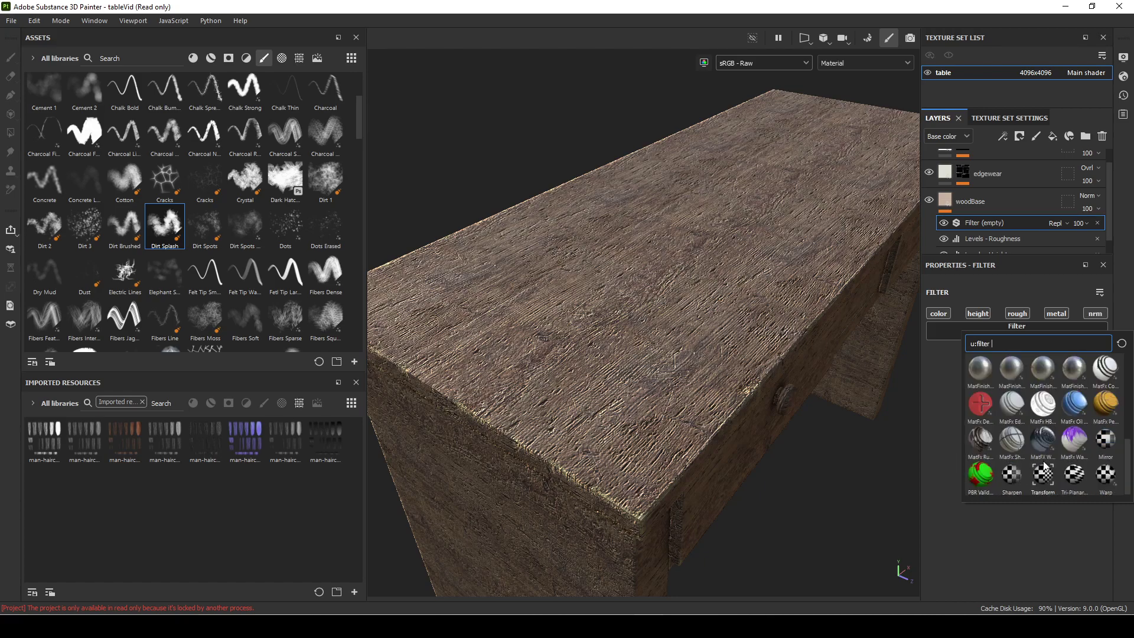
{"action": "scroll", "coordinate": [1043, 413], "scroll_direction": "up", "scroll_amount": 3}
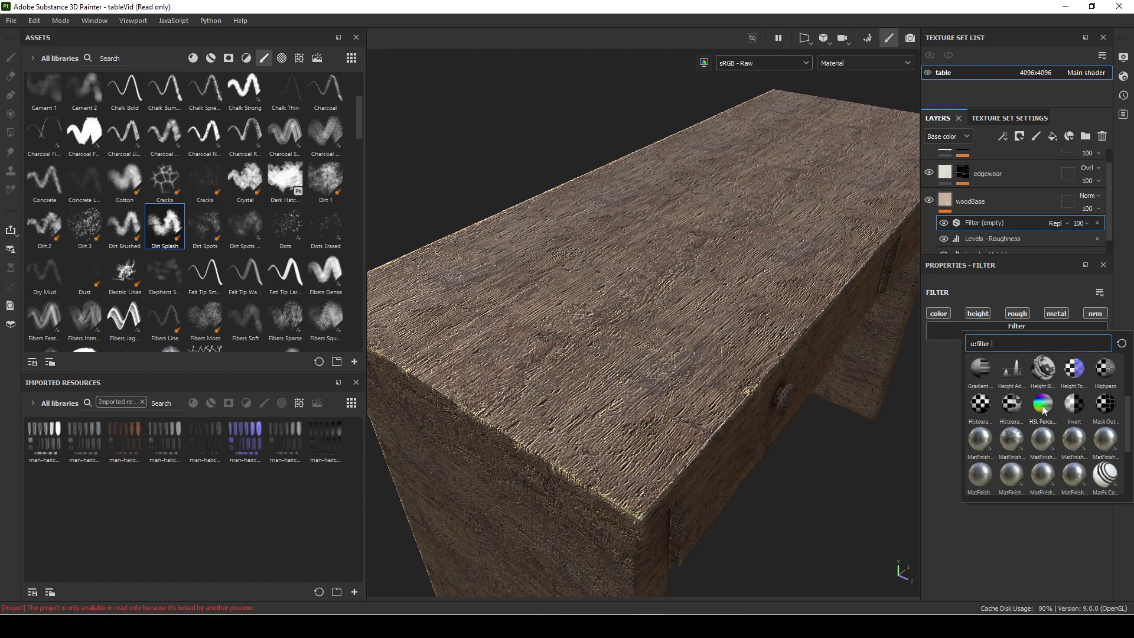
{"action": "mouse_move", "coordinate": [1043, 410]}
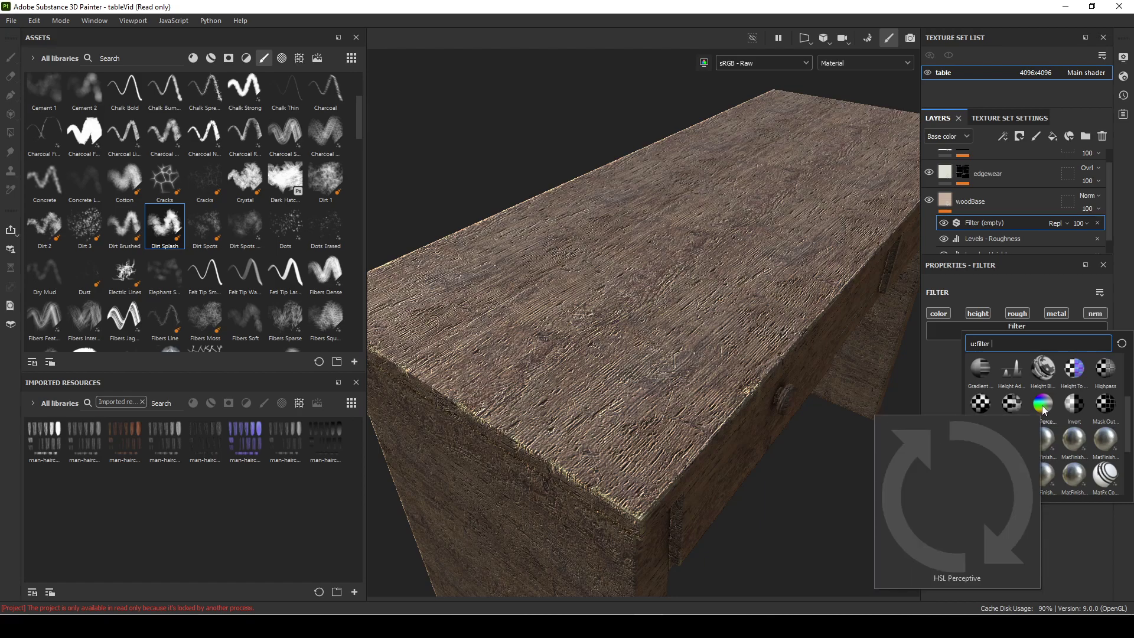
Step: Apply HSL Perceptive and set Hue 0.487, Saturation 0.505, Lightness 0.433
{"action": "left_click", "coordinate": [1042, 407]}
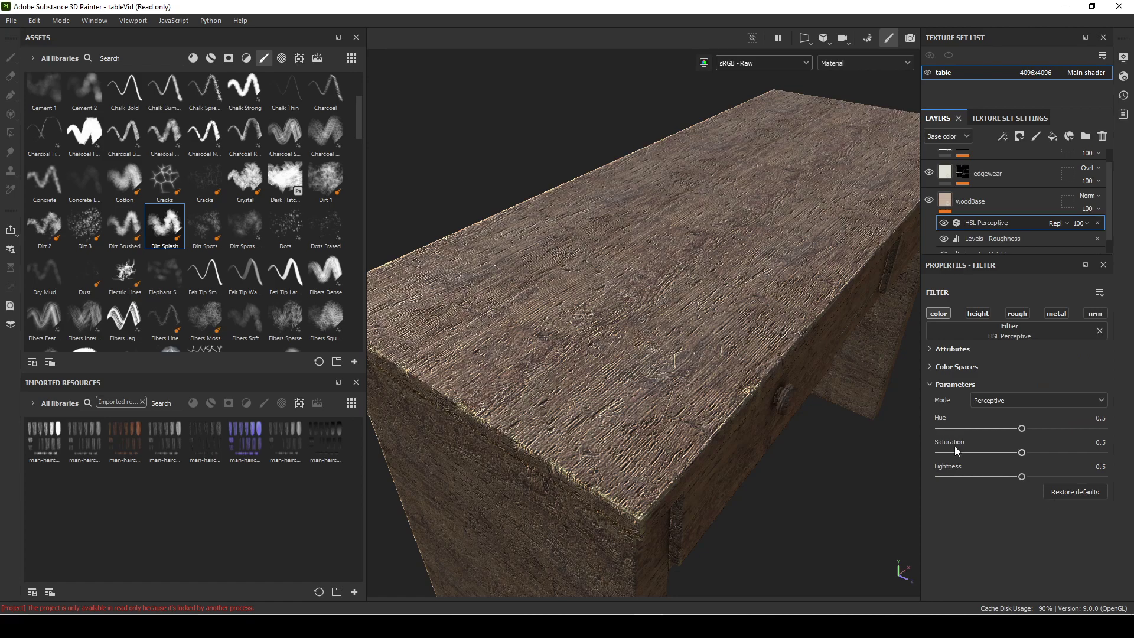
{"action": "left_click_drag", "start_coordinate": [804, 405], "coordinate": [764, 450], "text": "alt"}
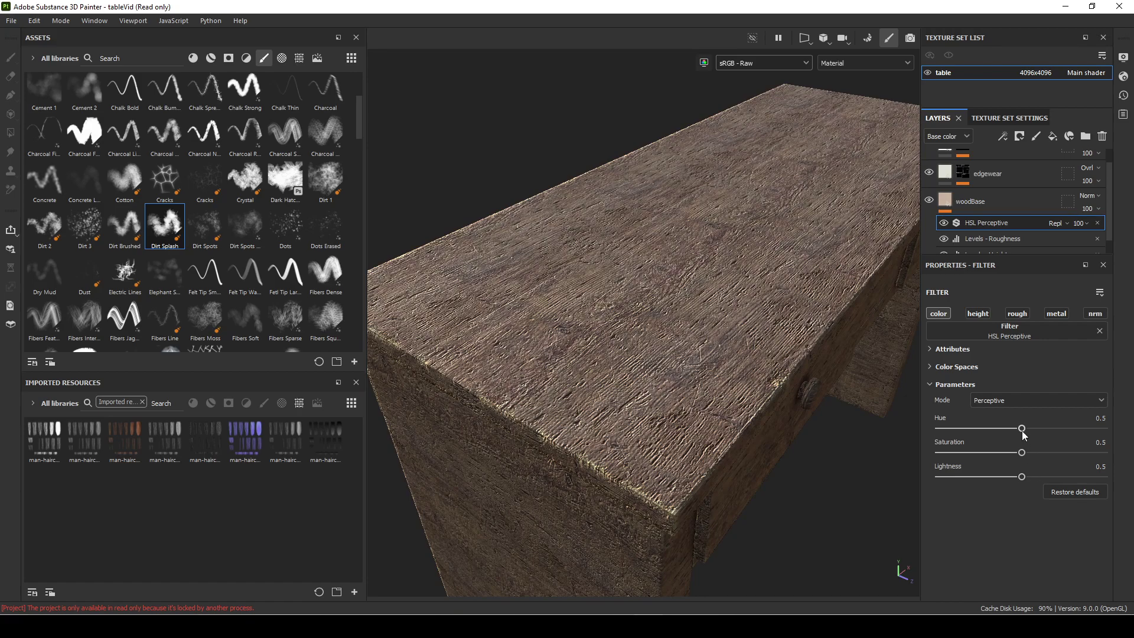
{"action": "left_click_drag", "start_coordinate": [1021, 428], "coordinate": [1020, 430]}
{"action": "left_click_drag", "start_coordinate": [798, 481], "coordinate": [838, 476], "text": "alt"}
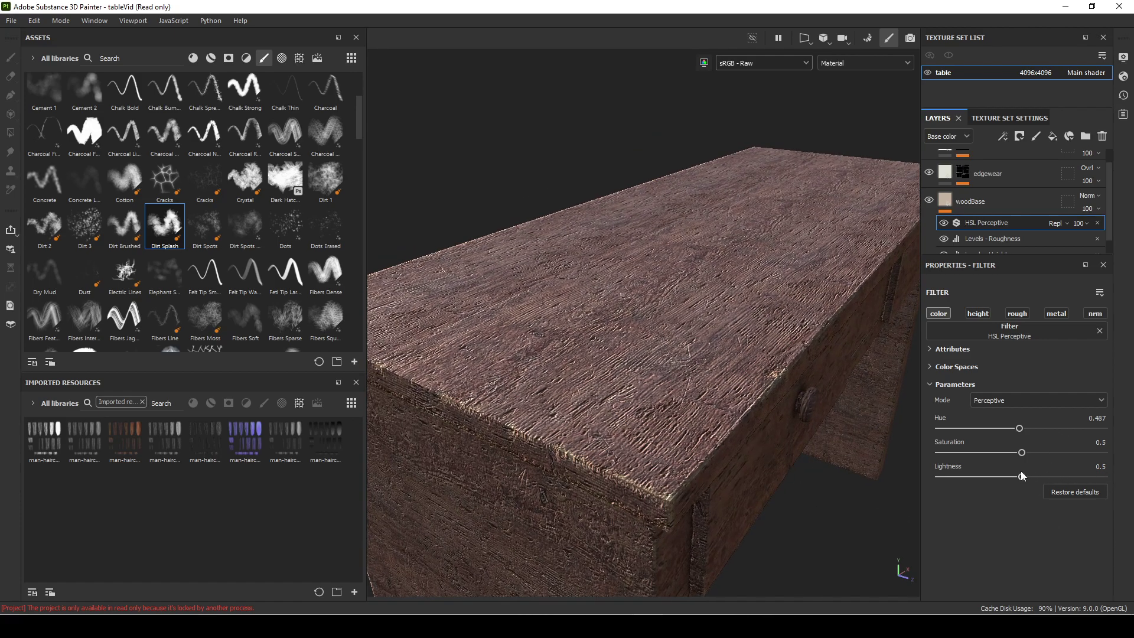
{"action": "left_click_drag", "start_coordinate": [1020, 476], "coordinate": [1013, 477]}
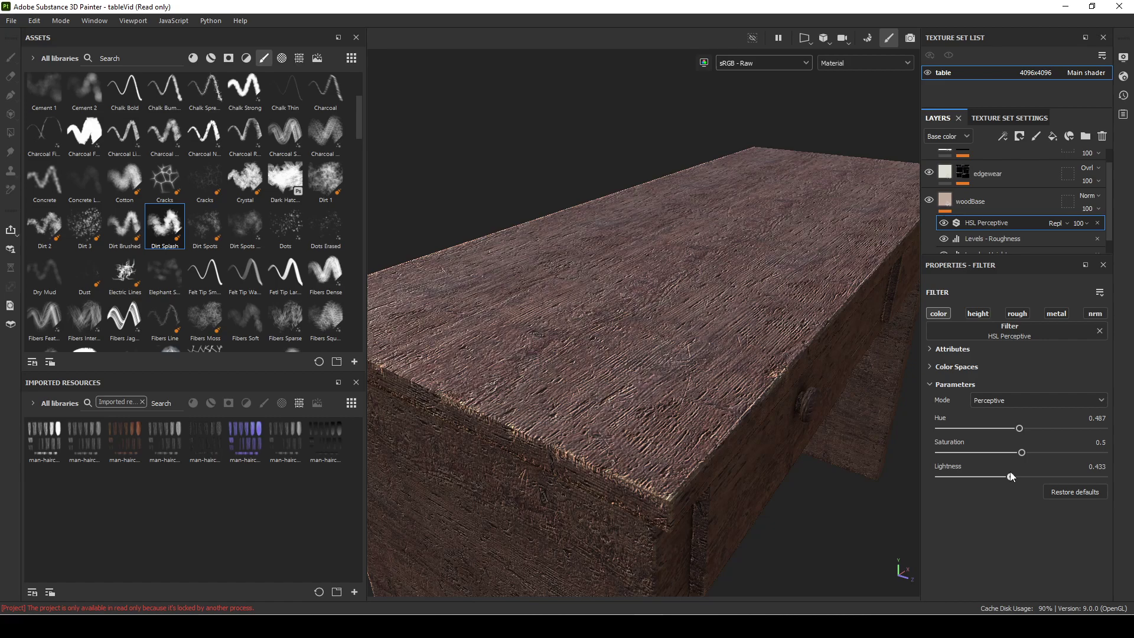
{"action": "left_click_drag", "start_coordinate": [1023, 456], "coordinate": [1023, 456]}
{"action": "left_click_drag", "start_coordinate": [827, 528], "coordinate": [872, 512], "text": "alt"}
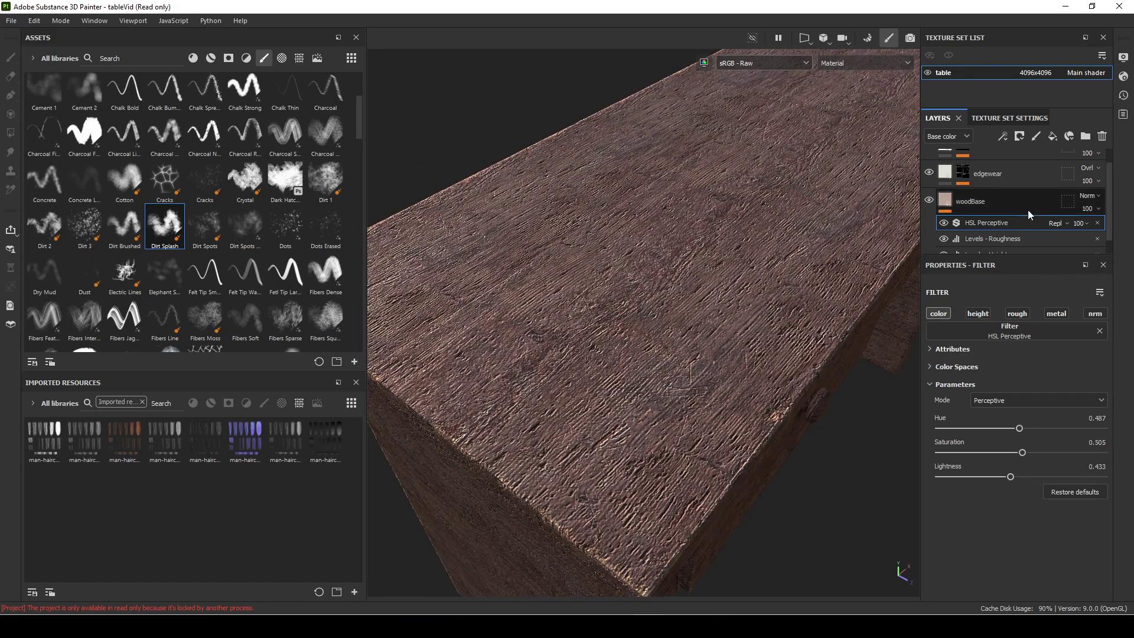
Step: Add a Levels effect on woodBase's base colour and raise its black point to 0.113
{"action": "right_click", "coordinate": [1001, 225]}
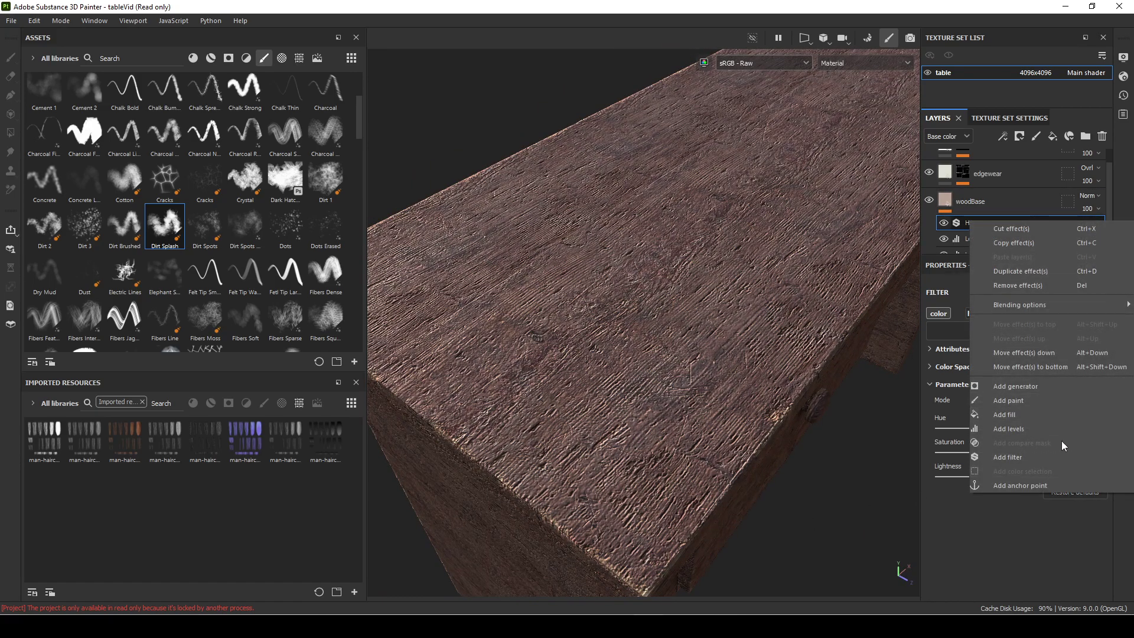
{"action": "left_click", "coordinate": [1022, 430]}
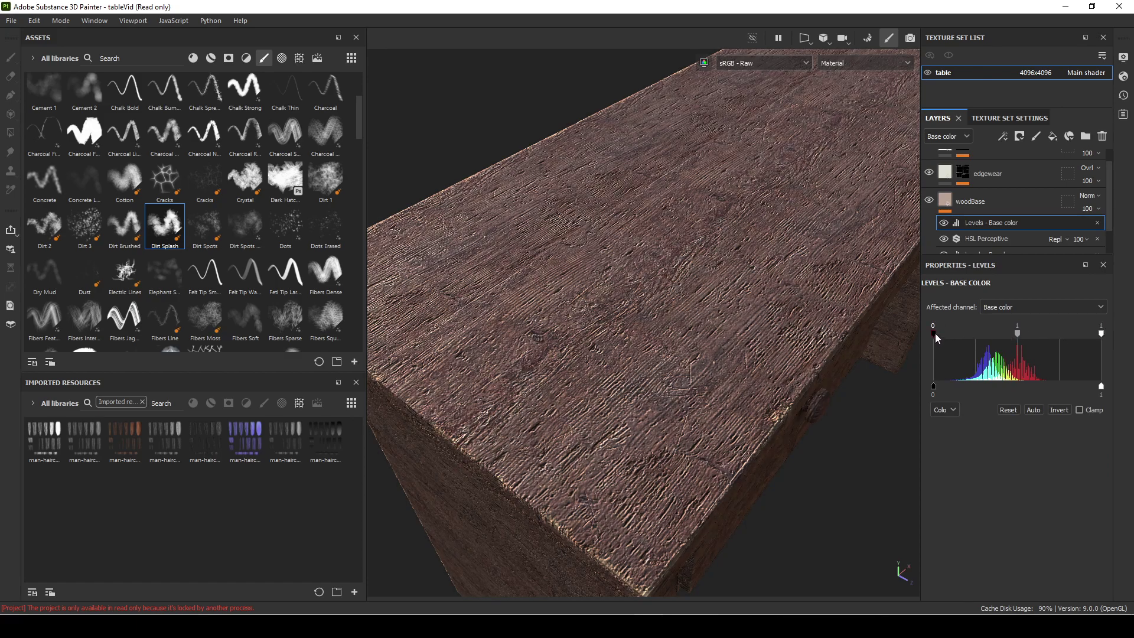
{"action": "left_click_drag", "start_coordinate": [934, 333], "coordinate": [951, 335]}
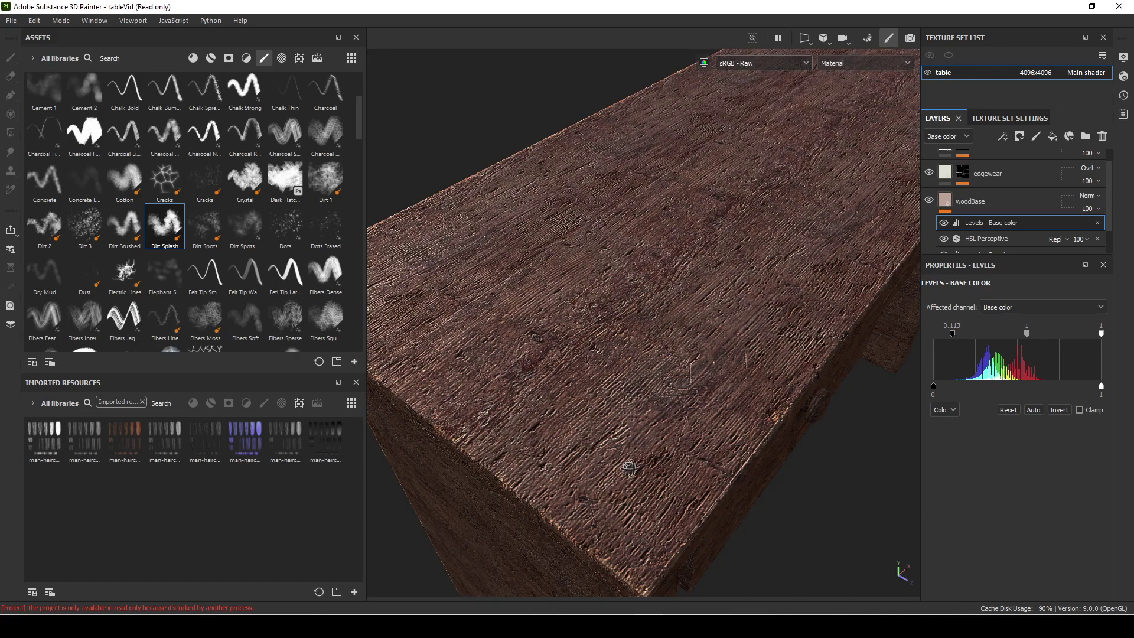
{"action": "left_click_drag", "start_coordinate": [630, 468], "coordinate": [704, 465], "text": "alt"}
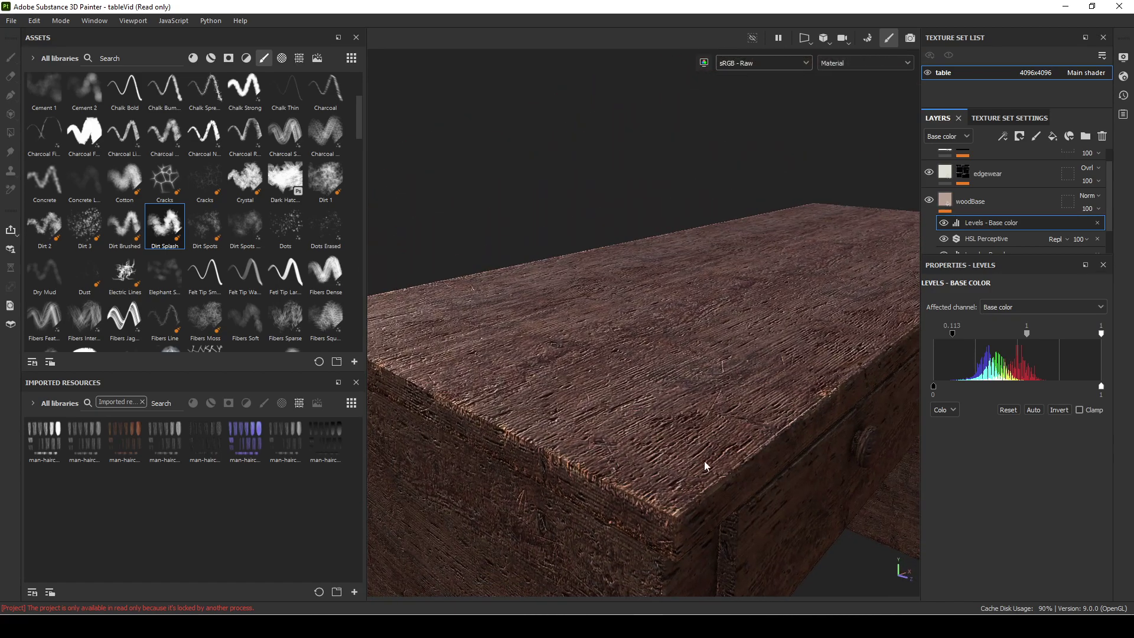
{"action": "left_click", "coordinate": [974, 199]}
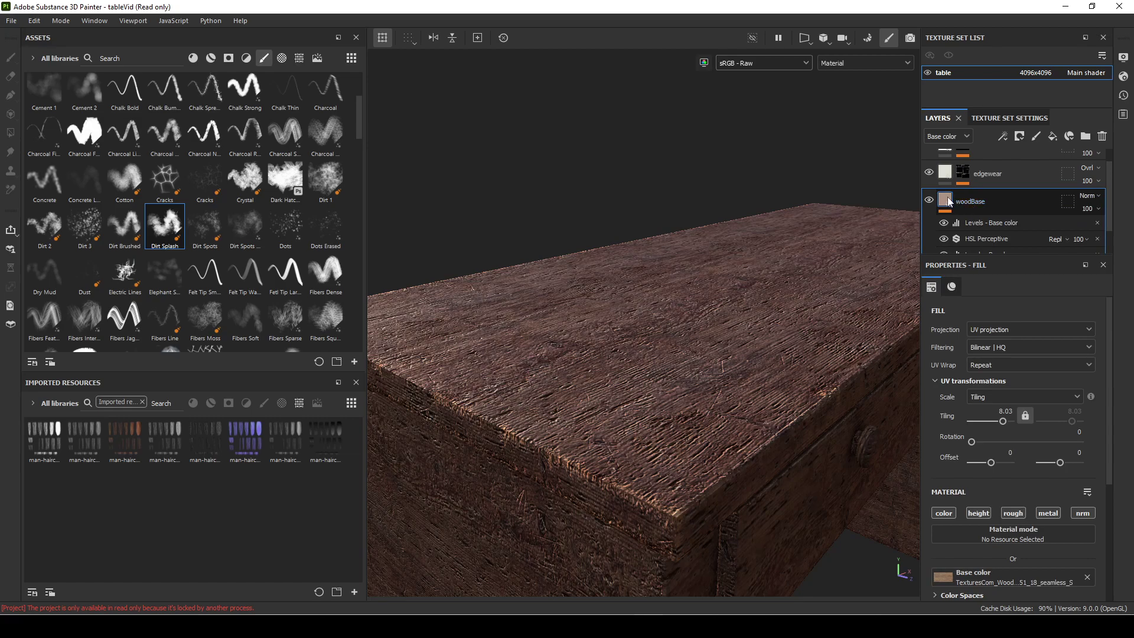
{"action": "scroll", "coordinate": [1030, 210], "scroll_direction": "up", "scroll_amount": 1}
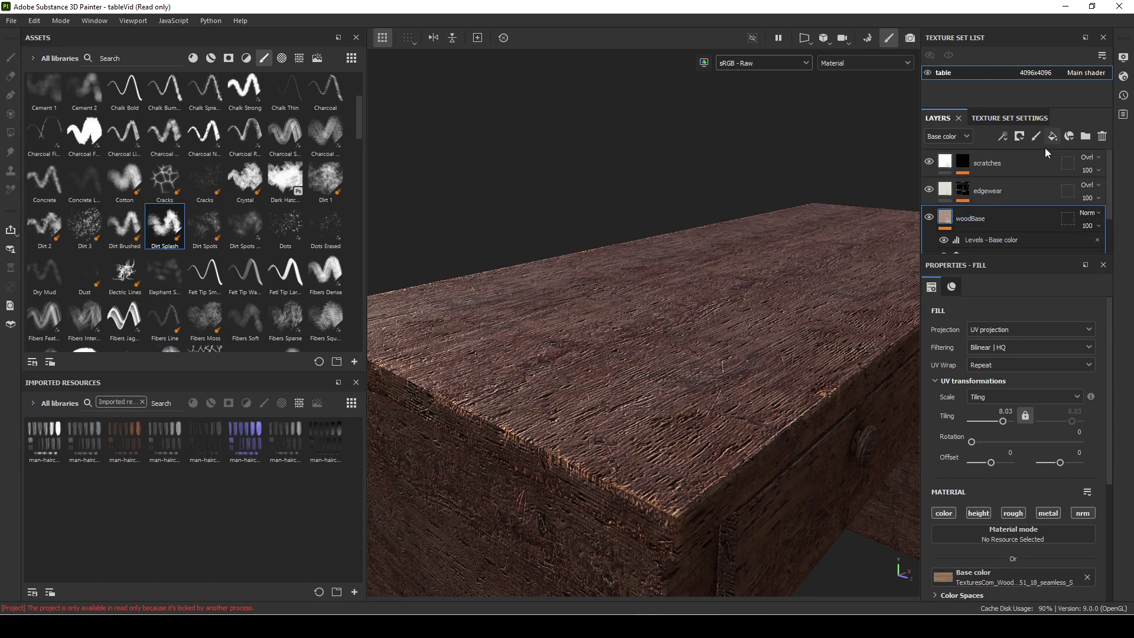
{"action": "left_click_drag", "start_coordinate": [752, 319], "coordinate": [729, 355], "text": "alt"}
{"action": "right_click_drag", "start_coordinate": [643, 313], "coordinate": [402, 316], "text": "alt"}
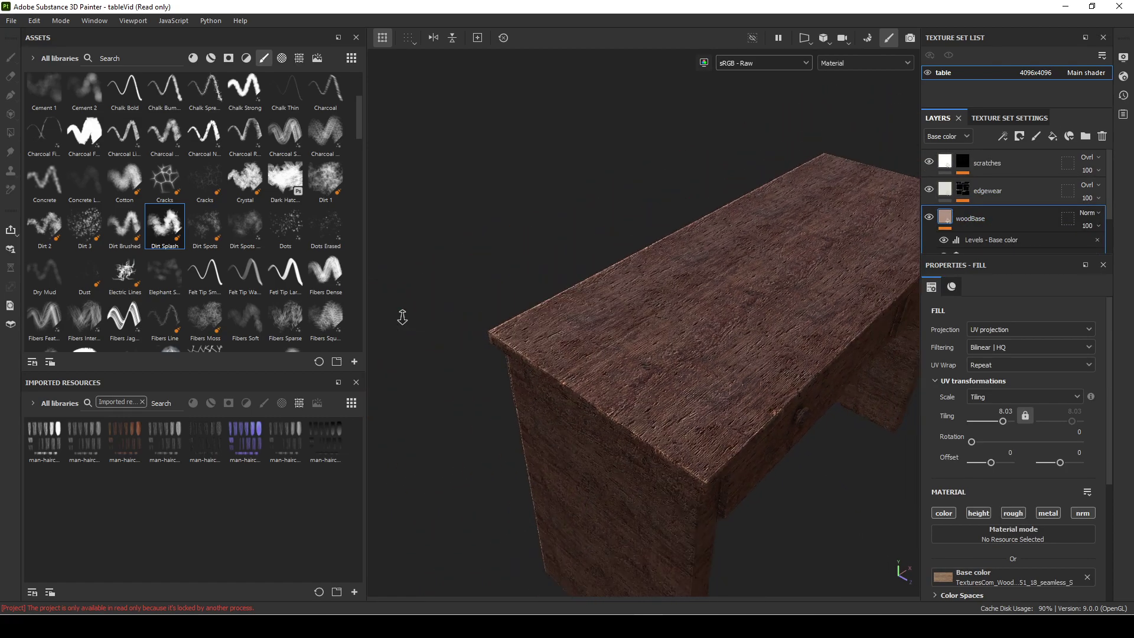
{"action": "middle_click_drag", "start_coordinate": [635, 286], "coordinate": [608, 267], "text": "alt"}
{"action": "left_click_drag", "start_coordinate": [608, 267], "coordinate": [585, 308], "text": "alt"}
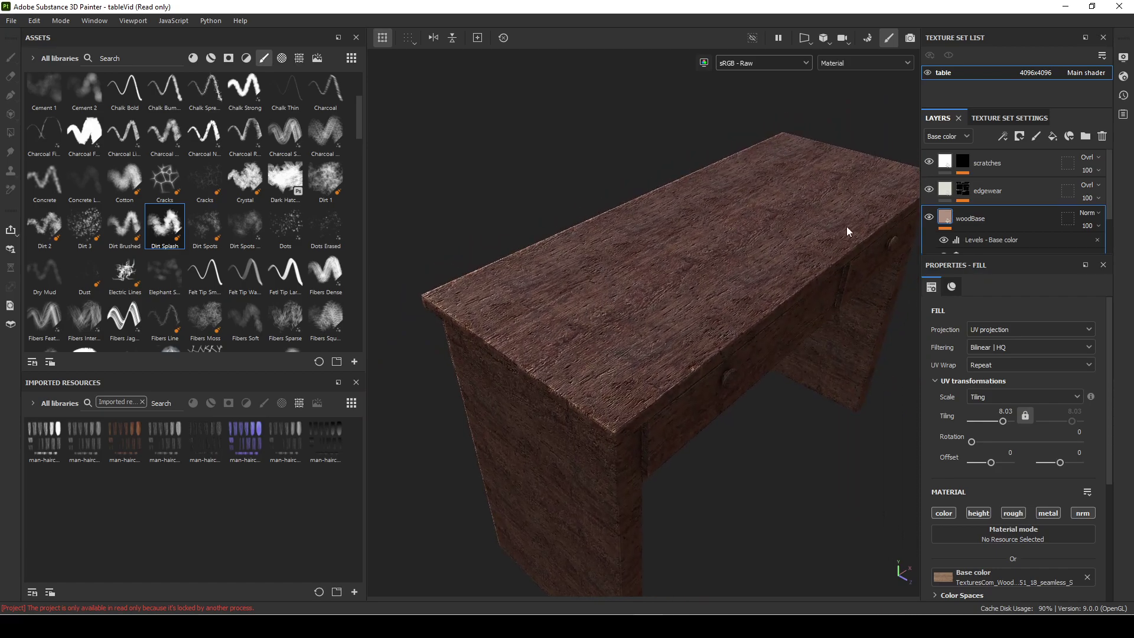
{"action": "scroll", "coordinate": [535, 331], "scroll_direction": "up", "scroll_amount": 3}
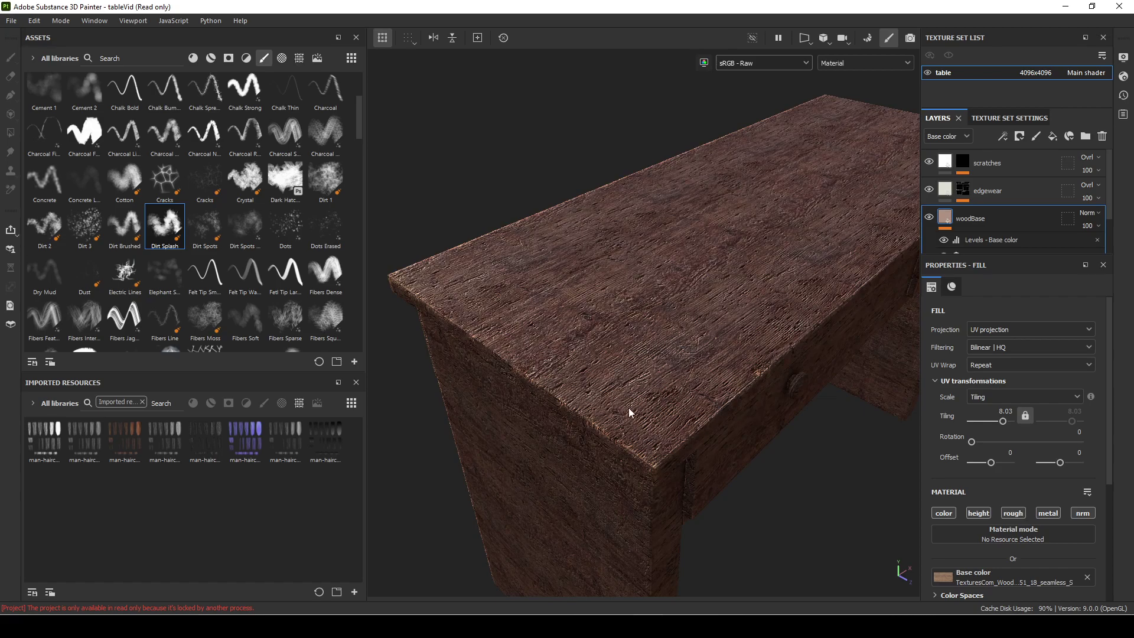
{"action": "left_click_drag", "start_coordinate": [800, 338], "coordinate": [580, 421], "text": "alt"}
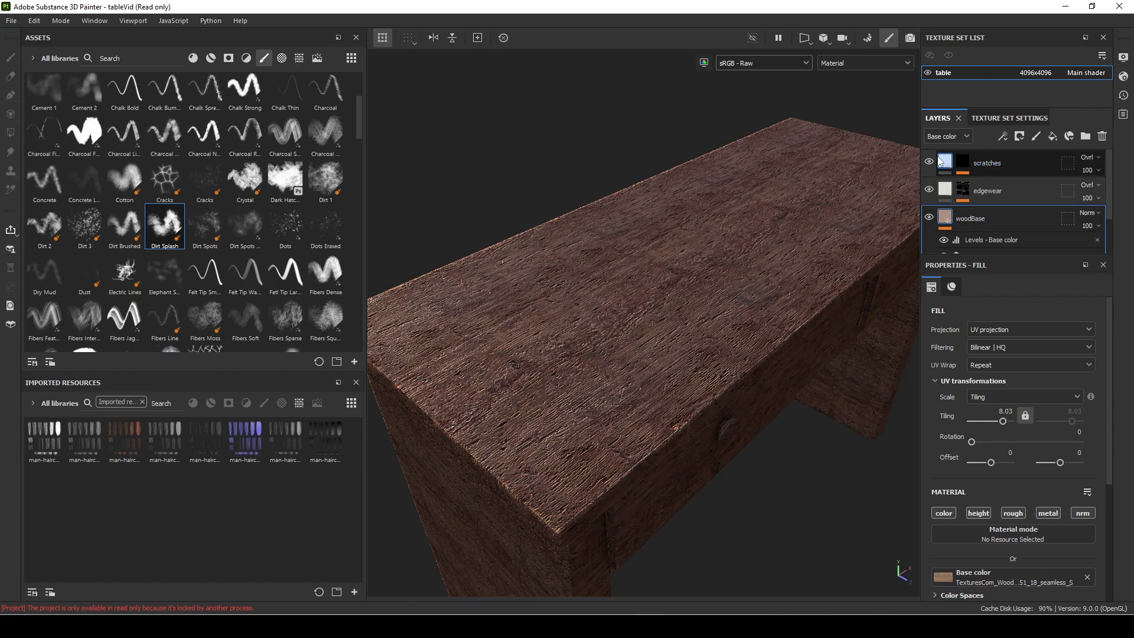
Step: Add Layer 1 as a new top paint layer and set its blend mode to Passthrough
{"action": "left_click", "coordinate": [963, 163]}
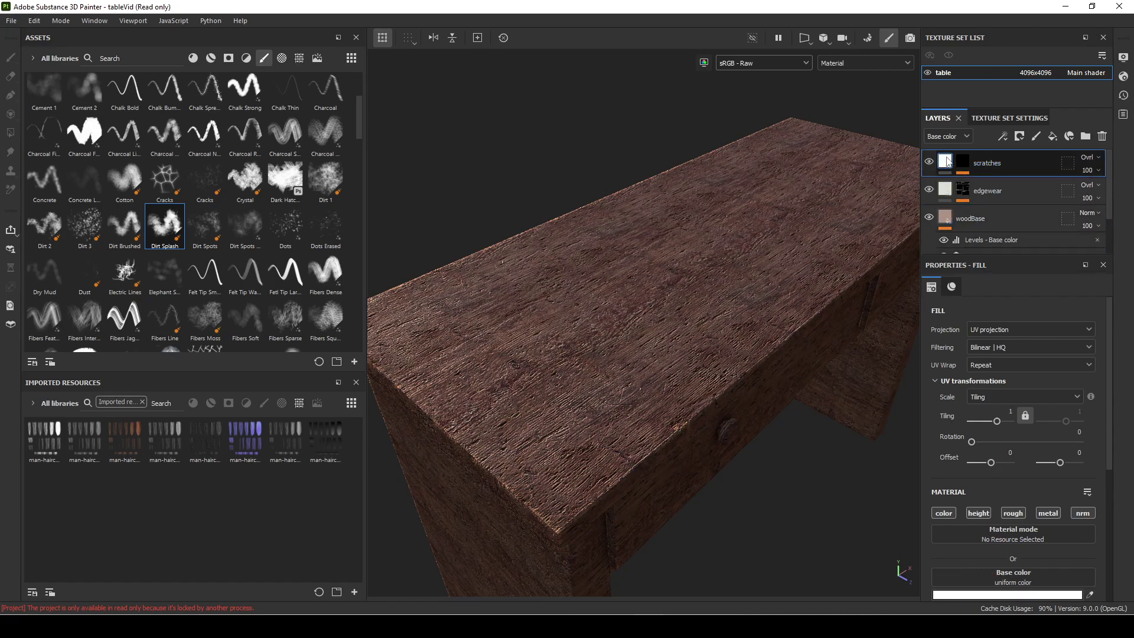
{"action": "left_click", "coordinate": [1035, 139]}
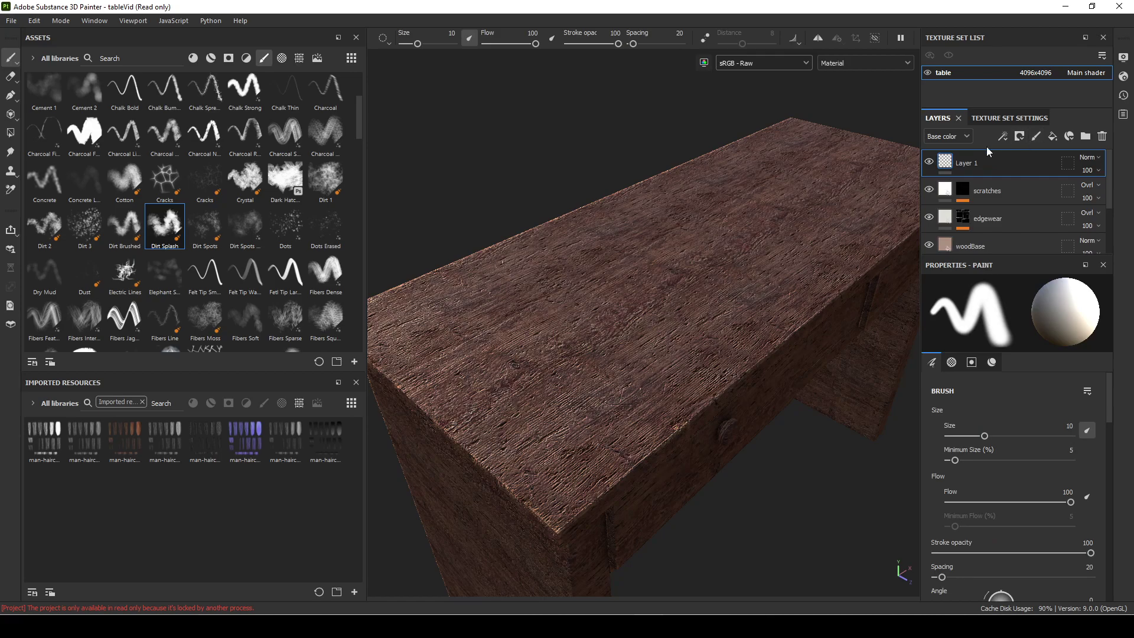
{"action": "mouse_move", "coordinate": [946, 165]}
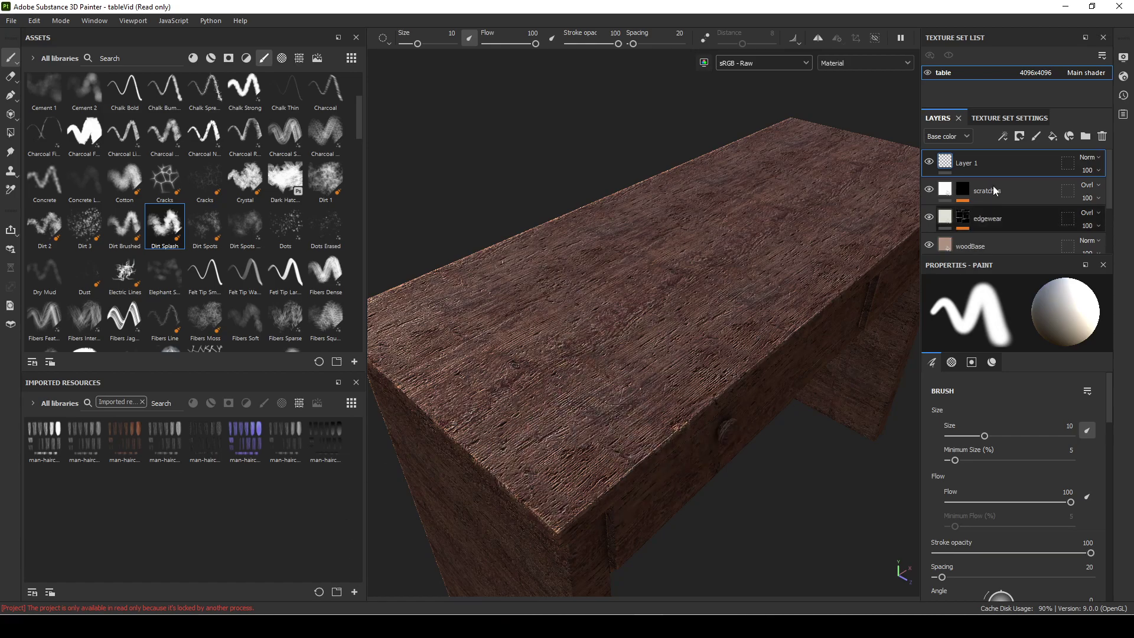
{"action": "left_click", "coordinate": [1090, 157]}
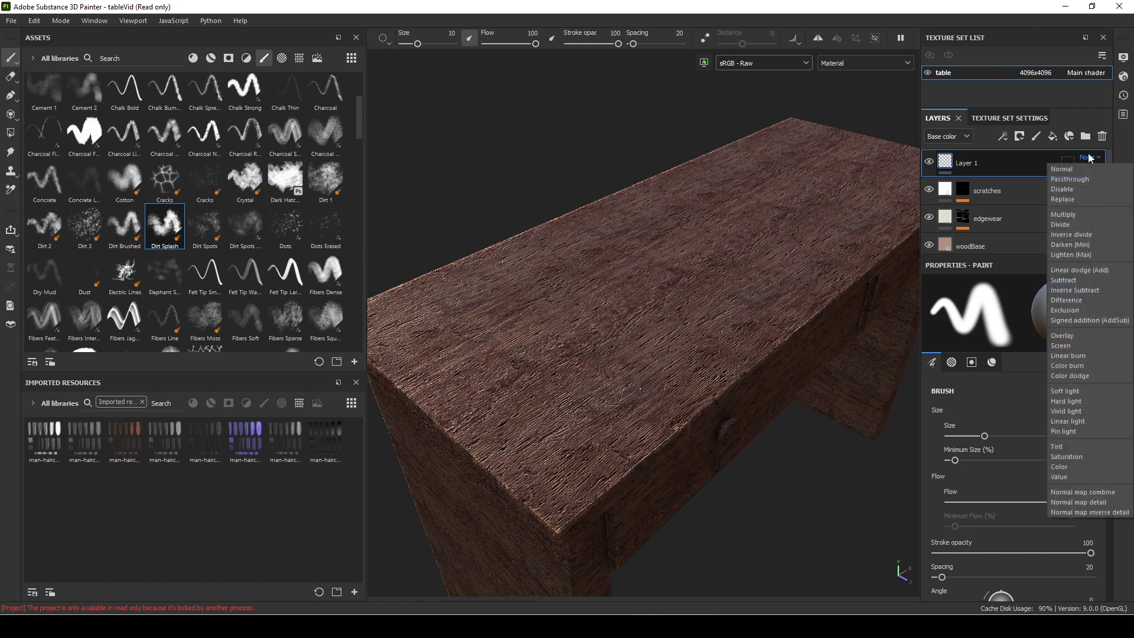
{"action": "left_click", "coordinate": [1076, 182]}
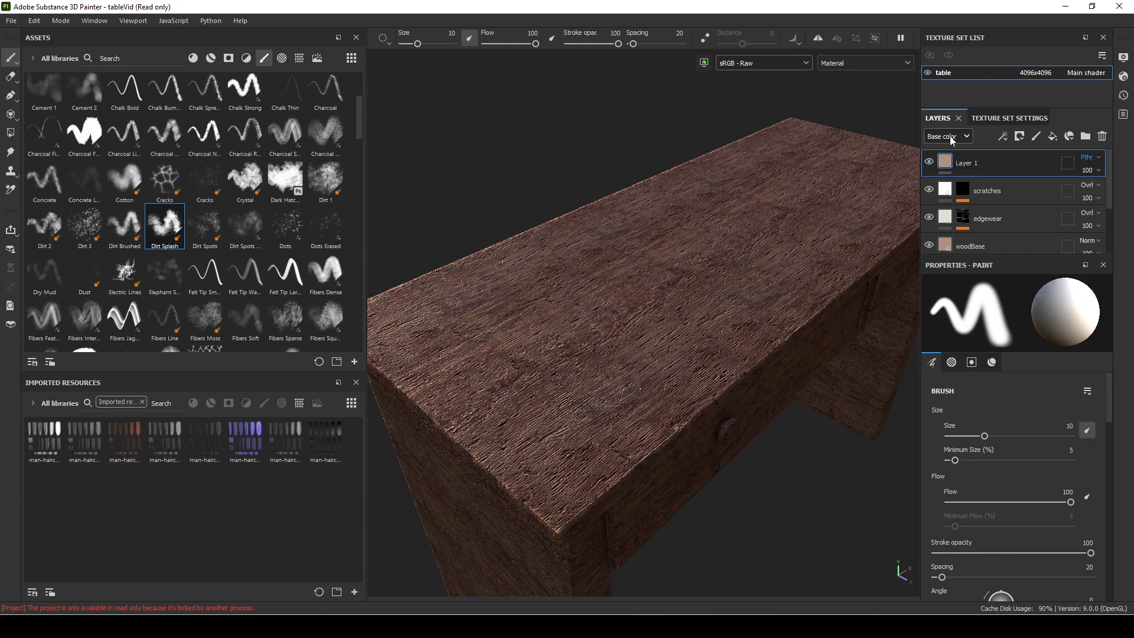
Step: Give Layer 1 a black mask containing an empty generator
{"action": "mouse_move", "coordinate": [736, 337]}
{"action": "left_mouse_down", "text": "alt"}
{"action": "mouse_move", "coordinate": [722, 321]}
{"action": "mouse_move", "coordinate": [745, 304]}
{"action": "left_mouse_up", "text": "alt"}
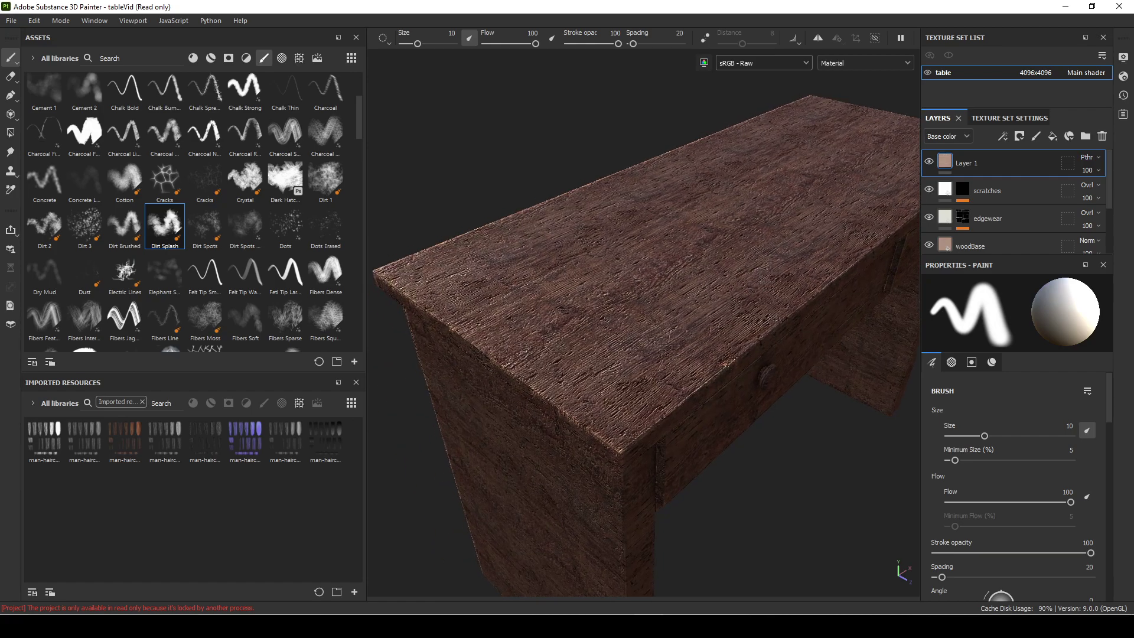
{"action": "middle_click_drag", "start_coordinate": [745, 304], "coordinate": [748, 312], "text": "alt"}
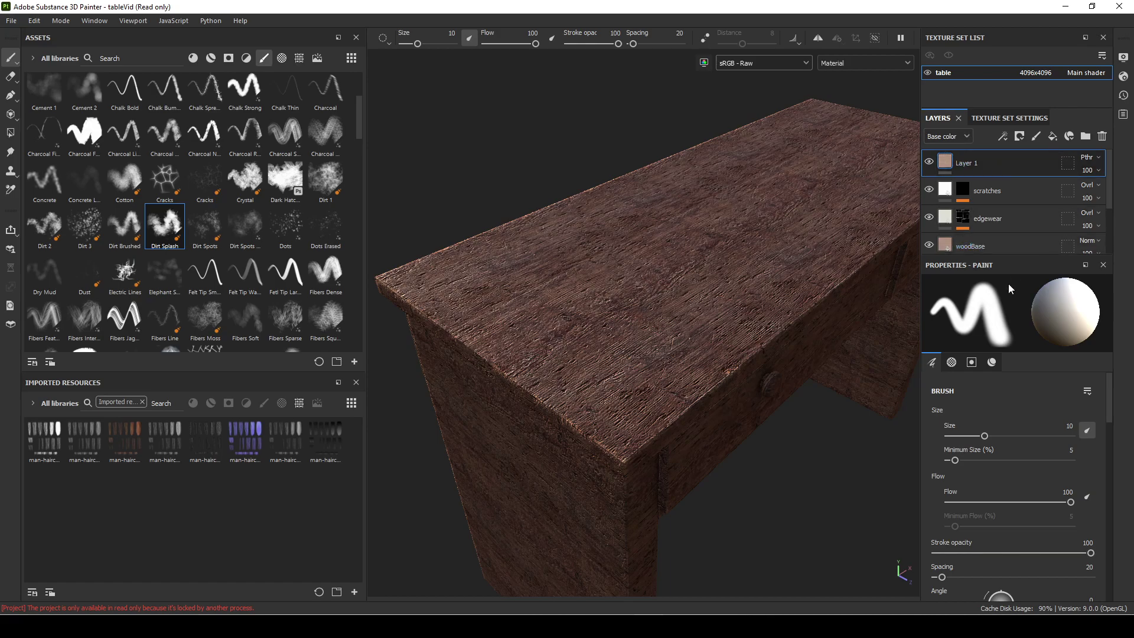
{"action": "right_click", "coordinate": [945, 159]}
{"action": "left_click", "coordinate": [998, 183]}
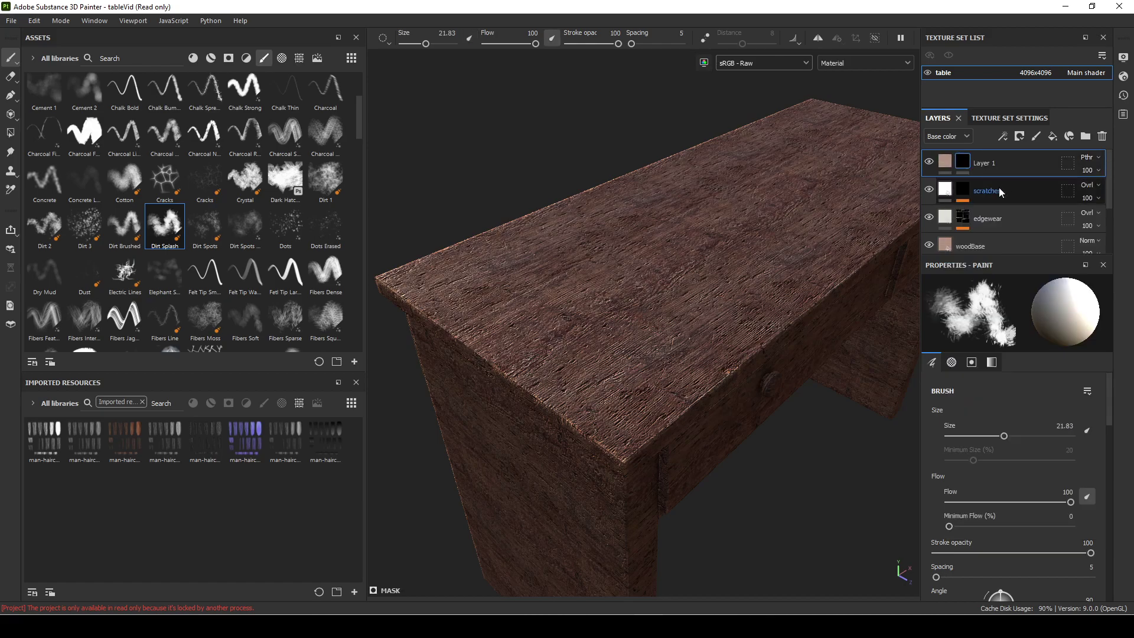
{"action": "right_click", "coordinate": [963, 166]}
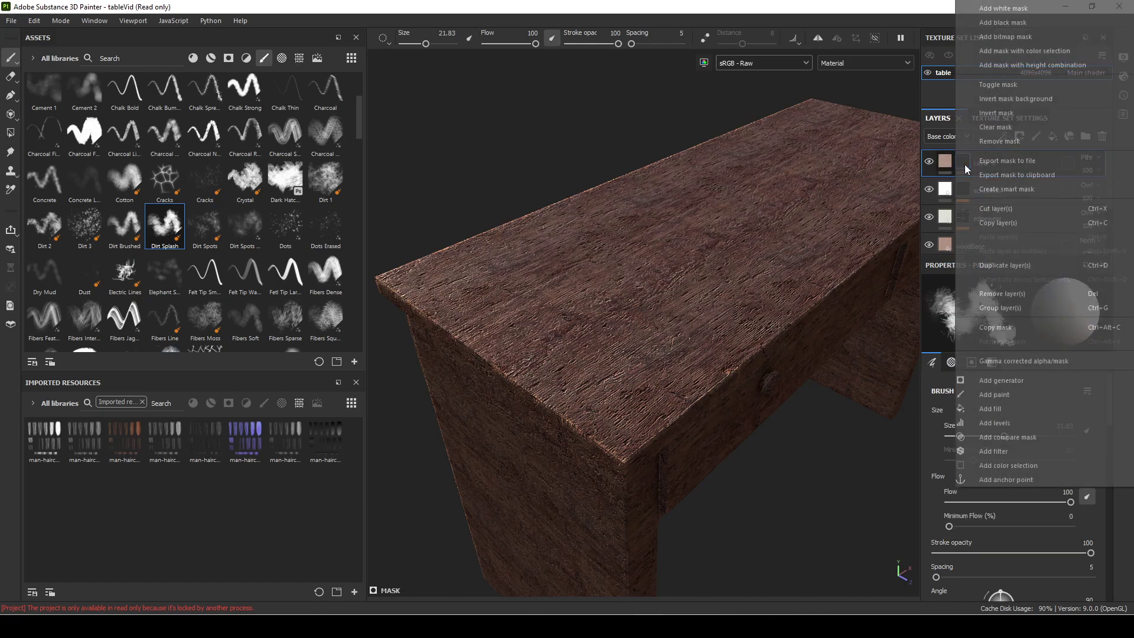
{"action": "left_click", "coordinate": [1002, 380]}
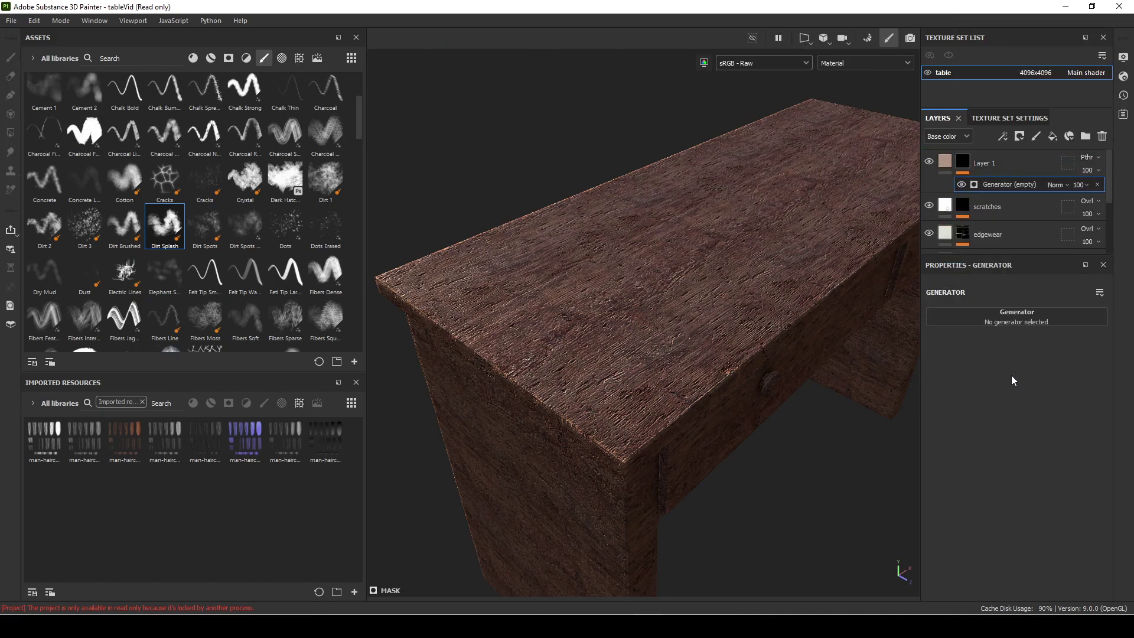
{"action": "left_click", "coordinate": [945, 163]}
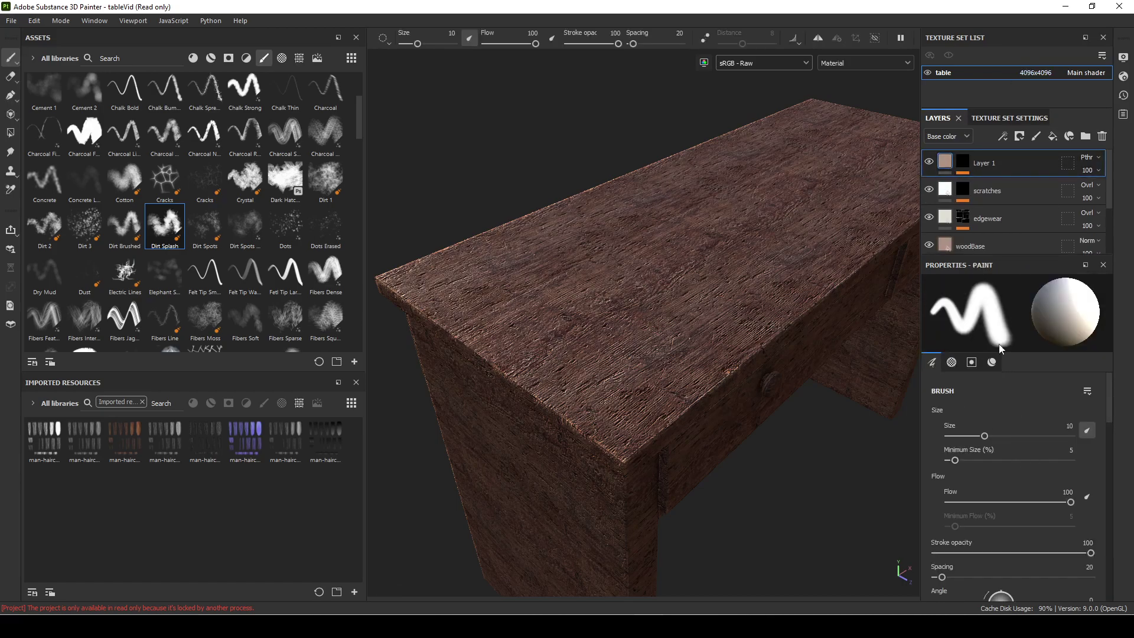
Step: Add an HSL Perceptive filter to Layer 1 and drag its Lightness to 1, turning it white
{"action": "right_click", "coordinate": [944, 165]}
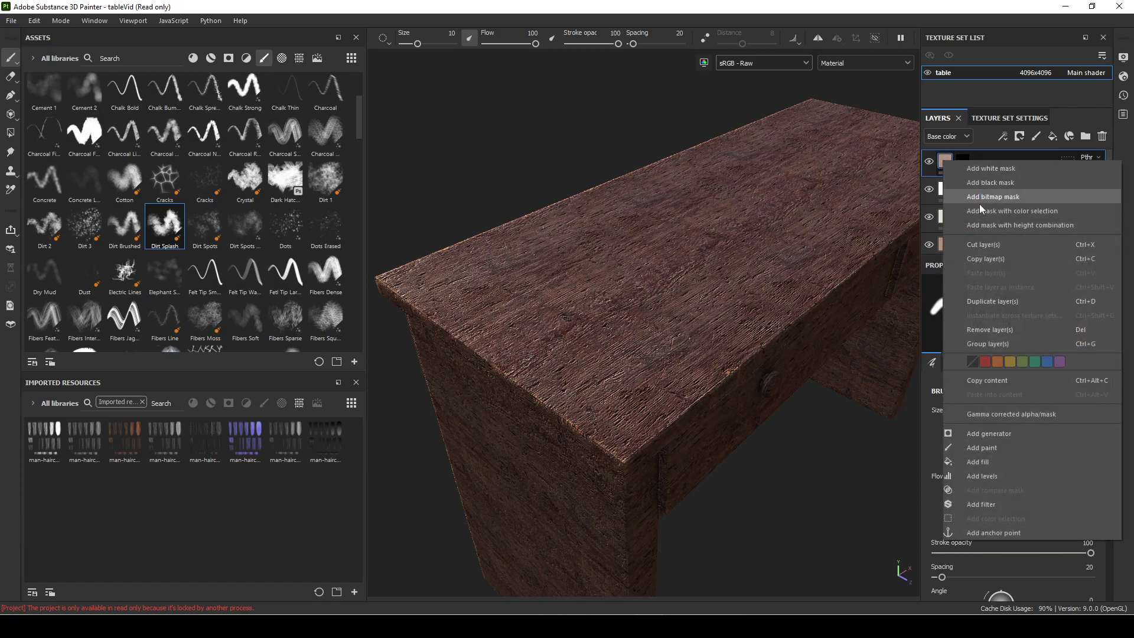
{"action": "left_click", "coordinate": [976, 504]}
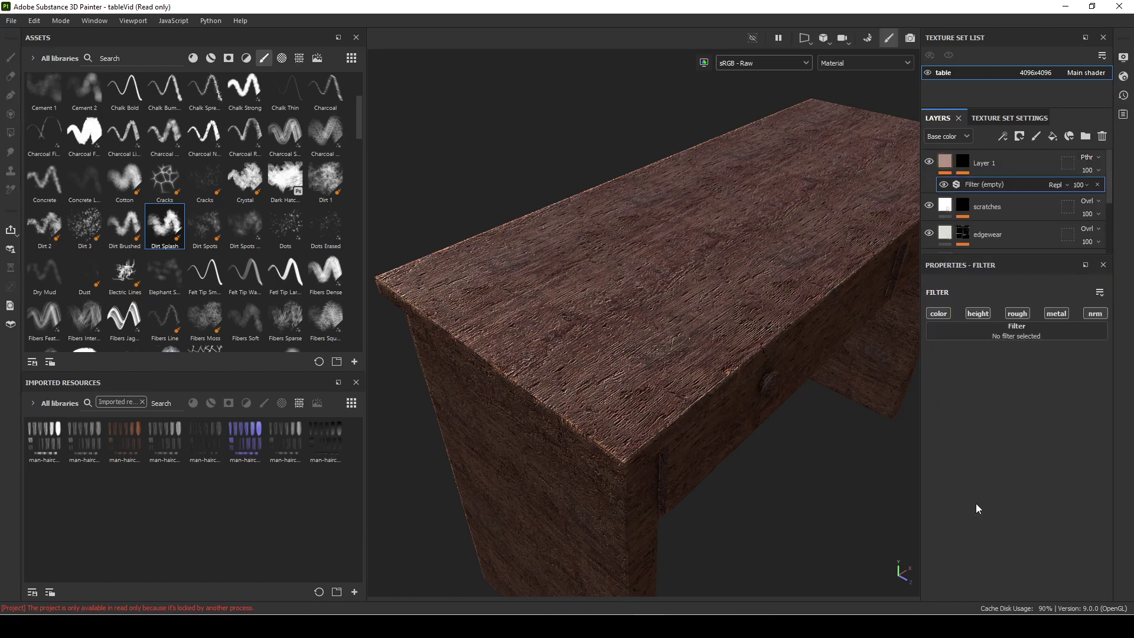
{"action": "left_click", "coordinate": [1019, 332]}
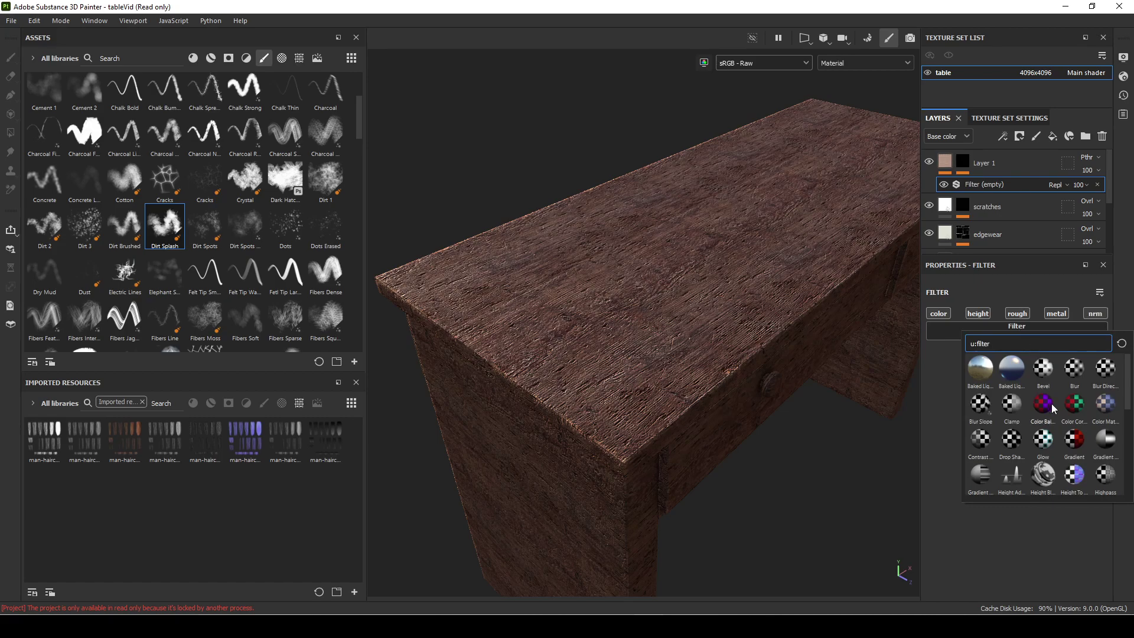
{"action": "scroll", "coordinate": [1078, 458], "scroll_direction": "down", "scroll_amount": 3}
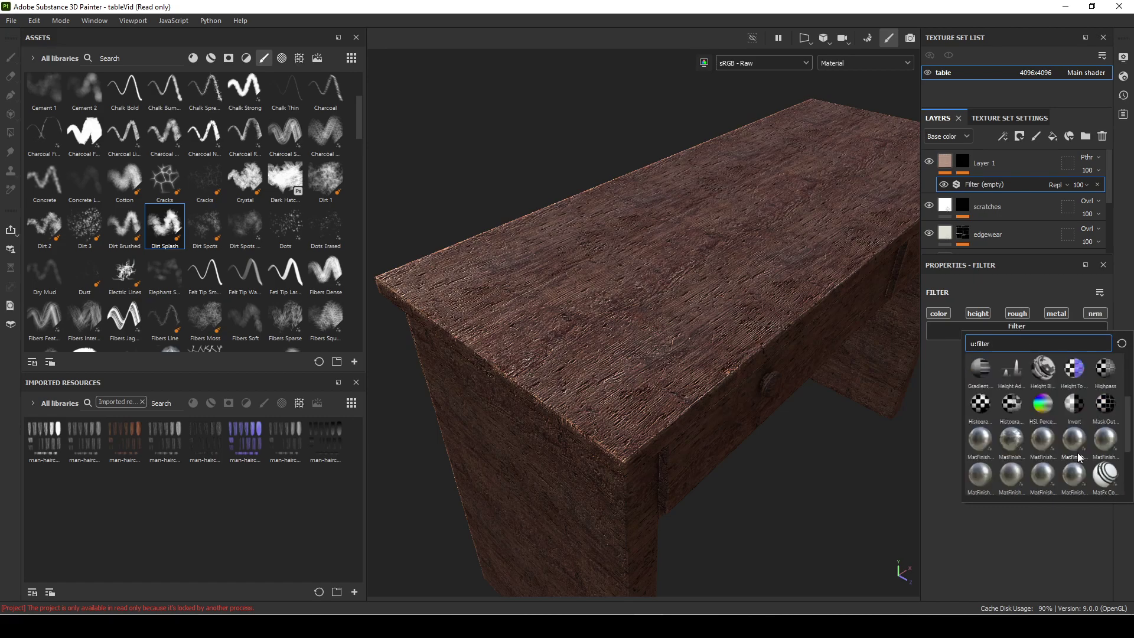
{"action": "left_click", "coordinate": [1044, 406]}
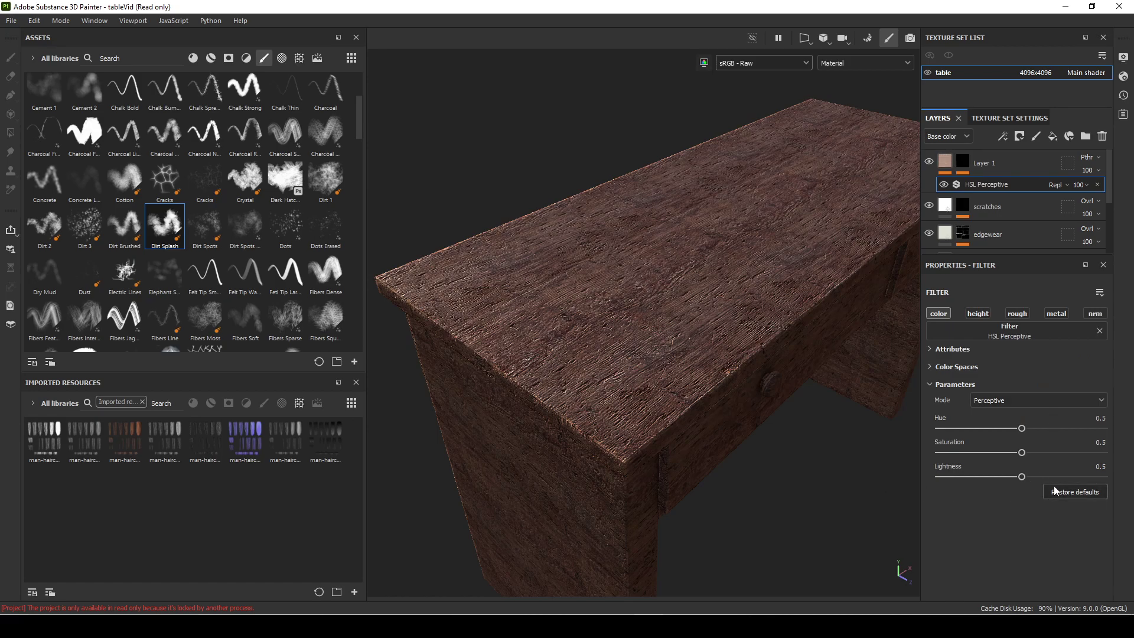
{"action": "left_click_drag", "start_coordinate": [1019, 477], "coordinate": [940, 478]}
{"action": "left_click_drag", "start_coordinate": [811, 484], "coordinate": [1131, 484]}
{"action": "left_click", "coordinate": [958, 163]}
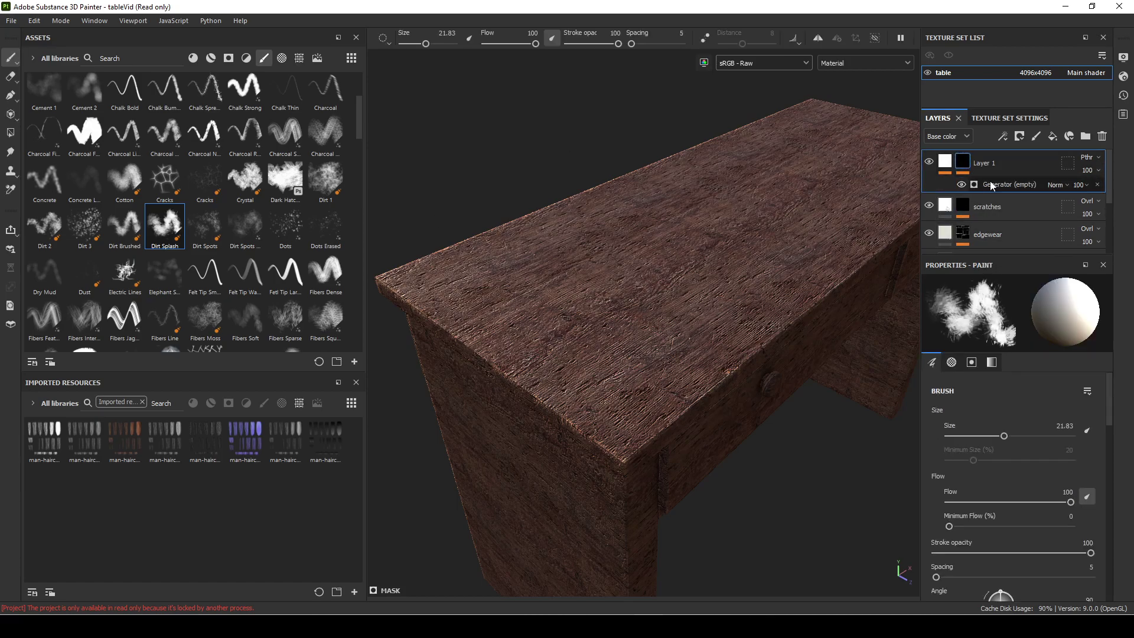
Step: Set the empty generator on Layer 1's mask to Ambient Occlusion
{"action": "left_click", "coordinate": [1001, 187]}
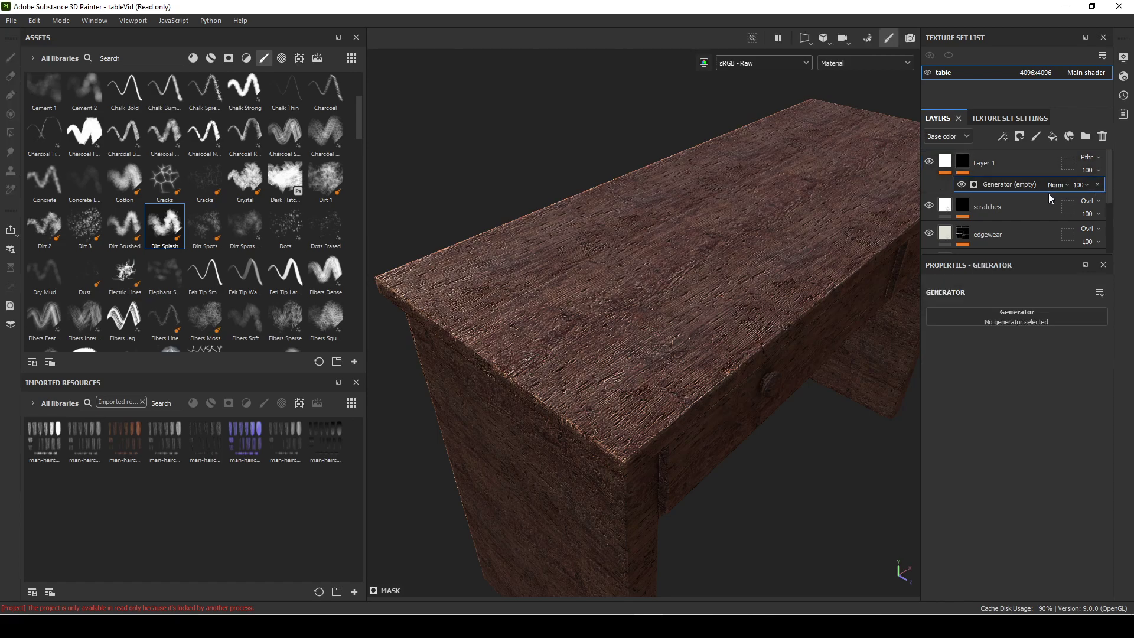
{"action": "left_click", "coordinate": [984, 319]}
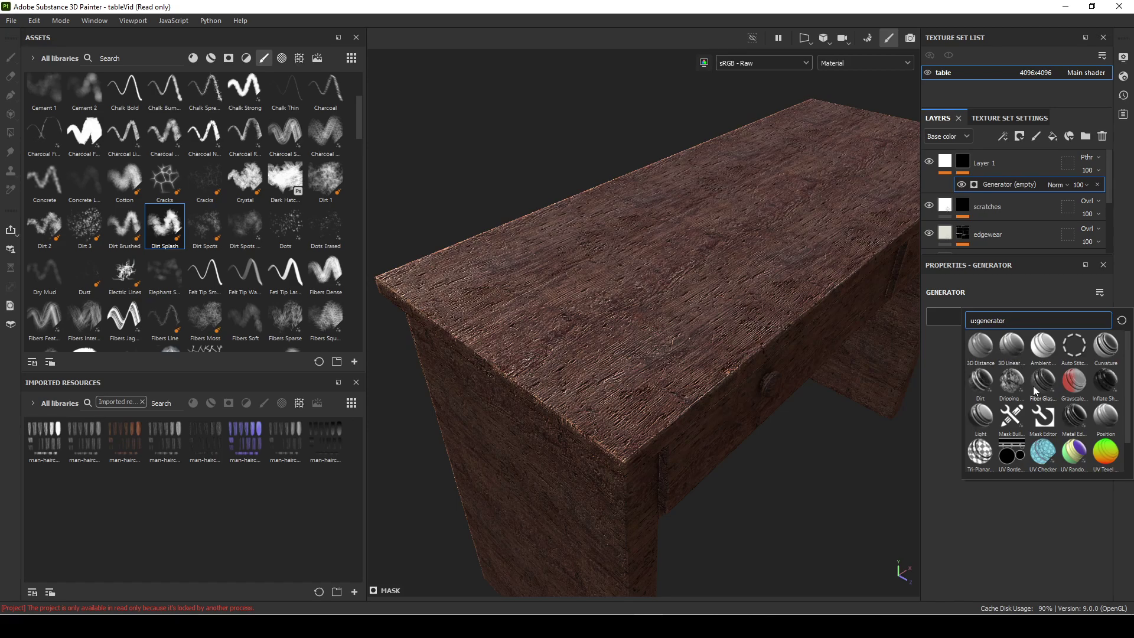
{"action": "mouse_move", "coordinate": [1045, 349]}
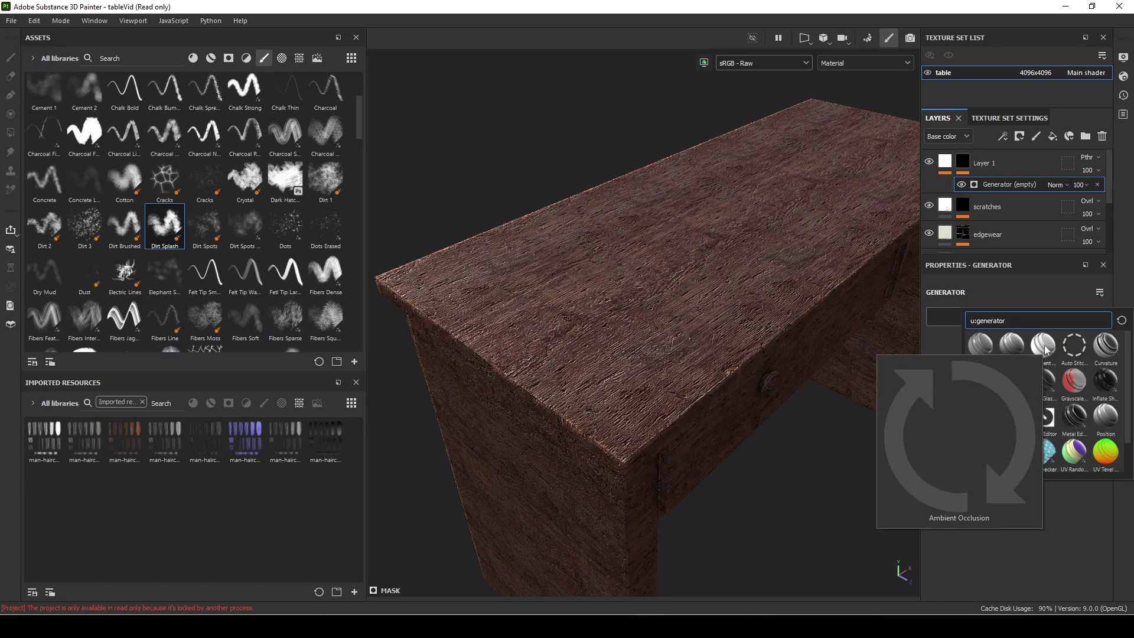
{"action": "left_click", "coordinate": [1045, 347]}
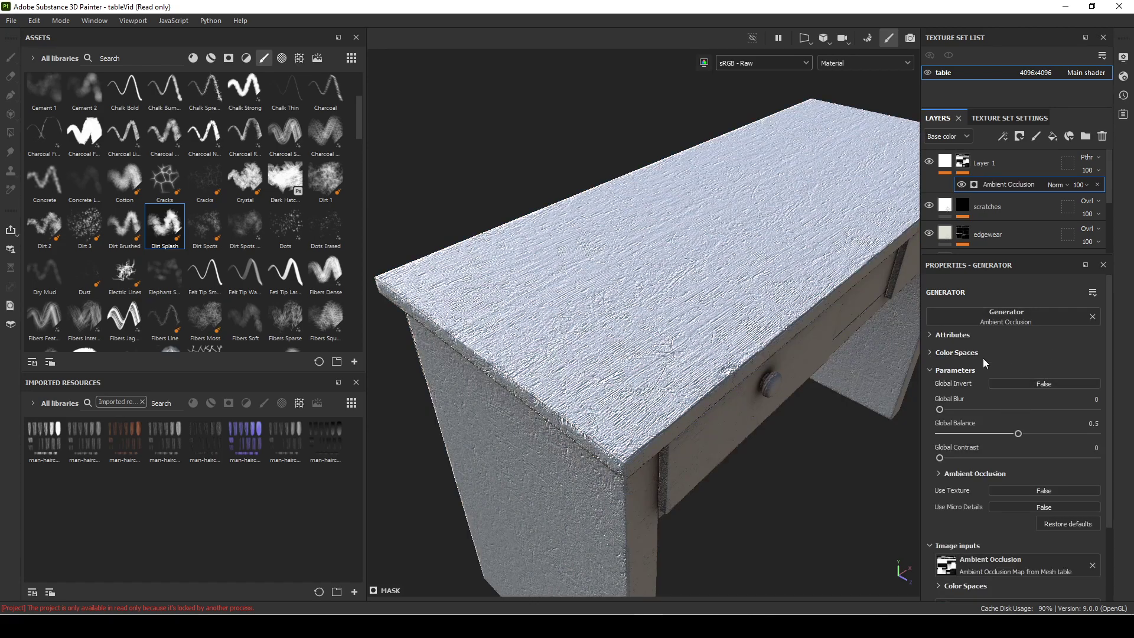
Step: Set the Ambient Occlusion mask's Global Blur to 16 and Global Balance to 0.09
{"action": "left_click_drag", "start_coordinate": [940, 410], "coordinate": [1096, 409]}
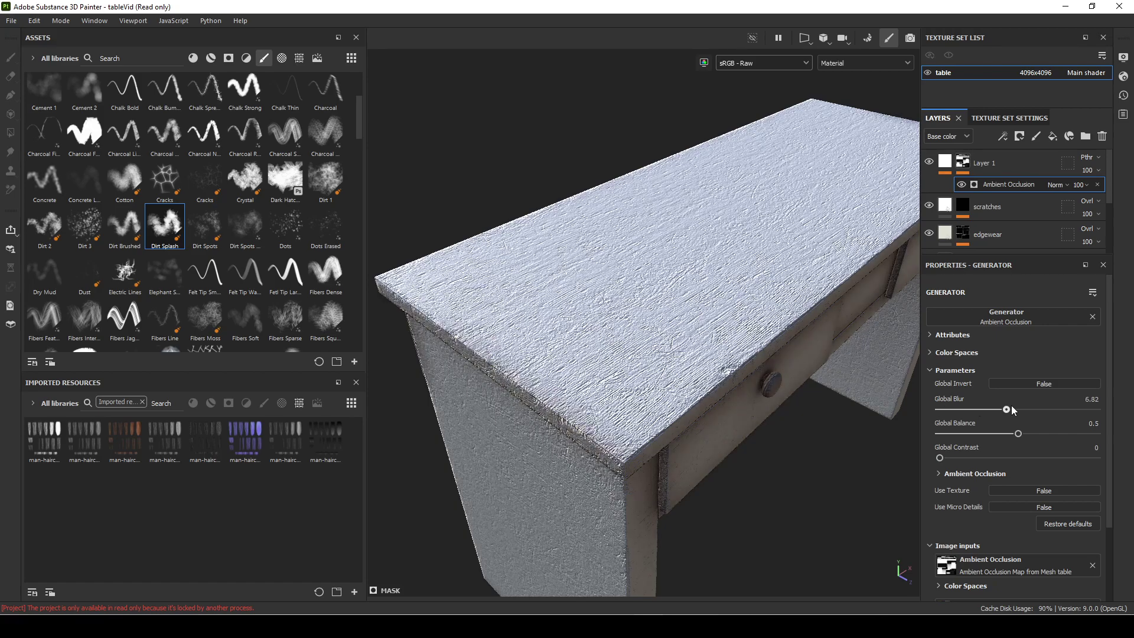
{"action": "left_click_drag", "start_coordinate": [657, 474], "coordinate": [625, 456], "text": "alt"}
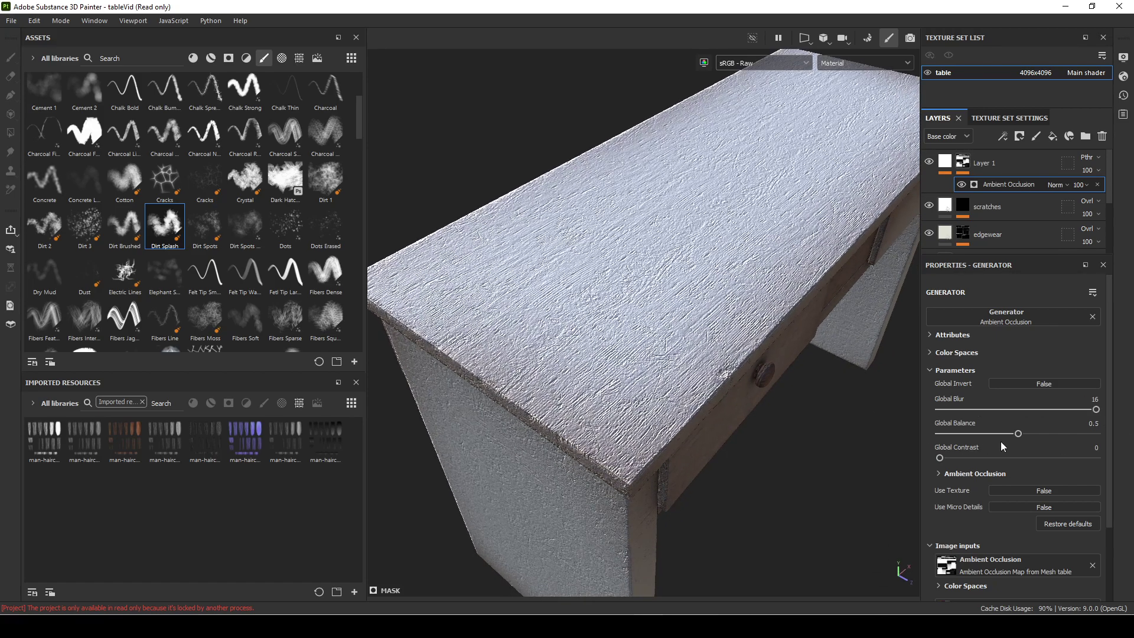
{"action": "mouse_move", "coordinate": [1017, 434]}
{"action": "left_mouse_down"}
{"action": "mouse_move", "coordinate": [1034, 433]}
{"action": "mouse_move", "coordinate": [959, 426]}
{"action": "left_mouse_up"}
{"action": "left_click_drag", "start_coordinate": [780, 522], "coordinate": [844, 416], "text": "alt"}
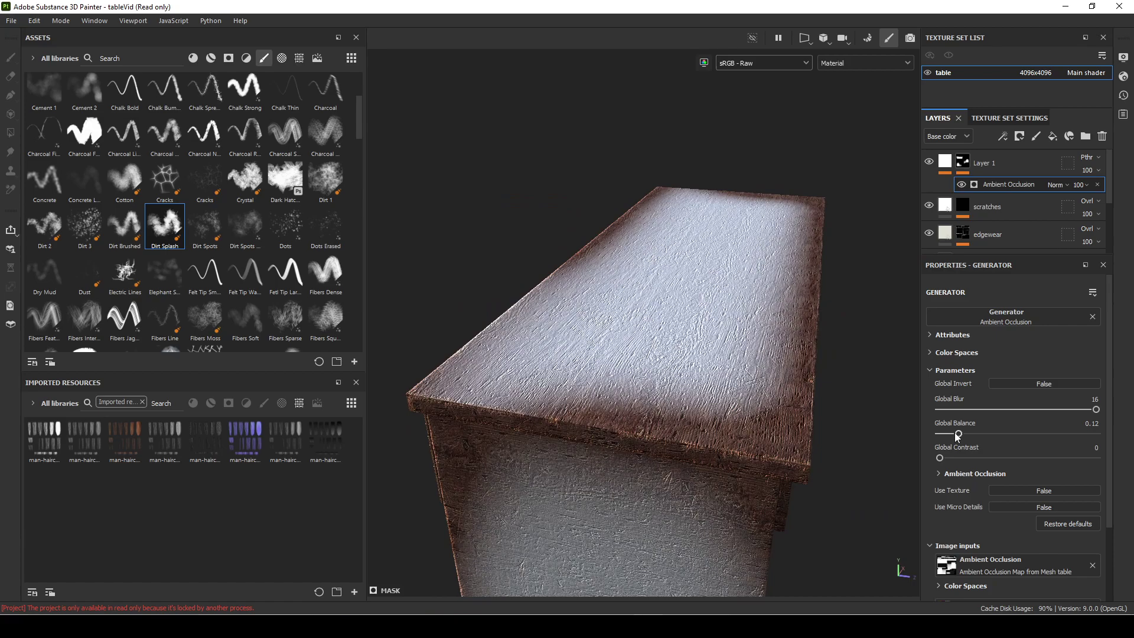
{"action": "left_click_drag", "start_coordinate": [957, 435], "coordinate": [955, 436]}
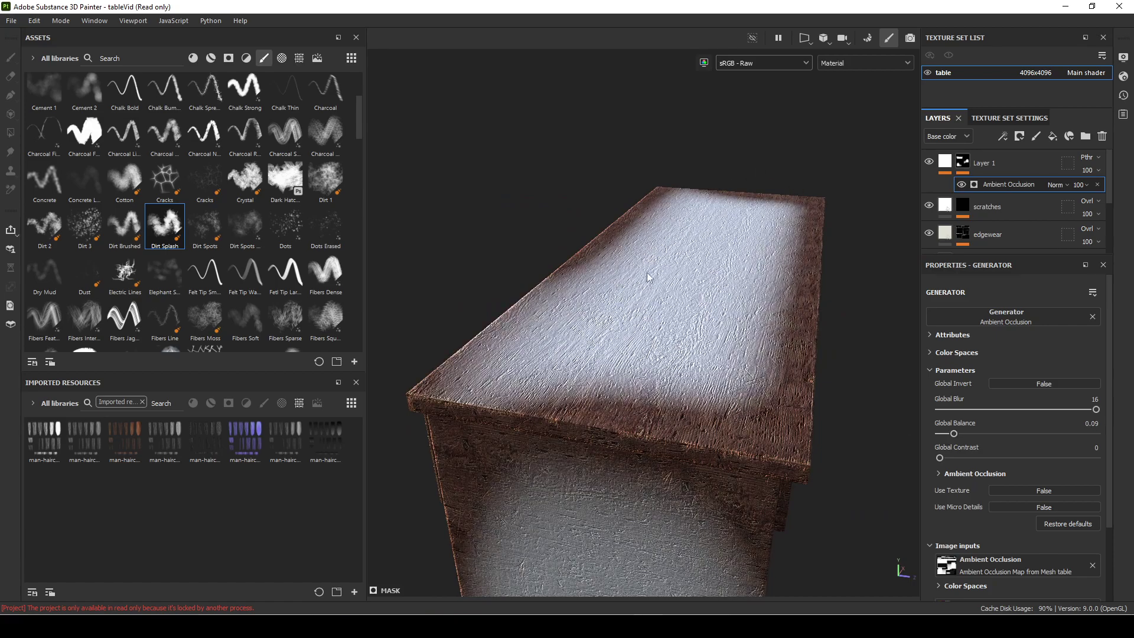
{"action": "left_click_drag", "start_coordinate": [820, 337], "coordinate": [870, 444], "text": "alt"}
Step: Try Global Invert on the mask while orbiting, then turn it back off
{"action": "left_click", "coordinate": [1029, 382]}
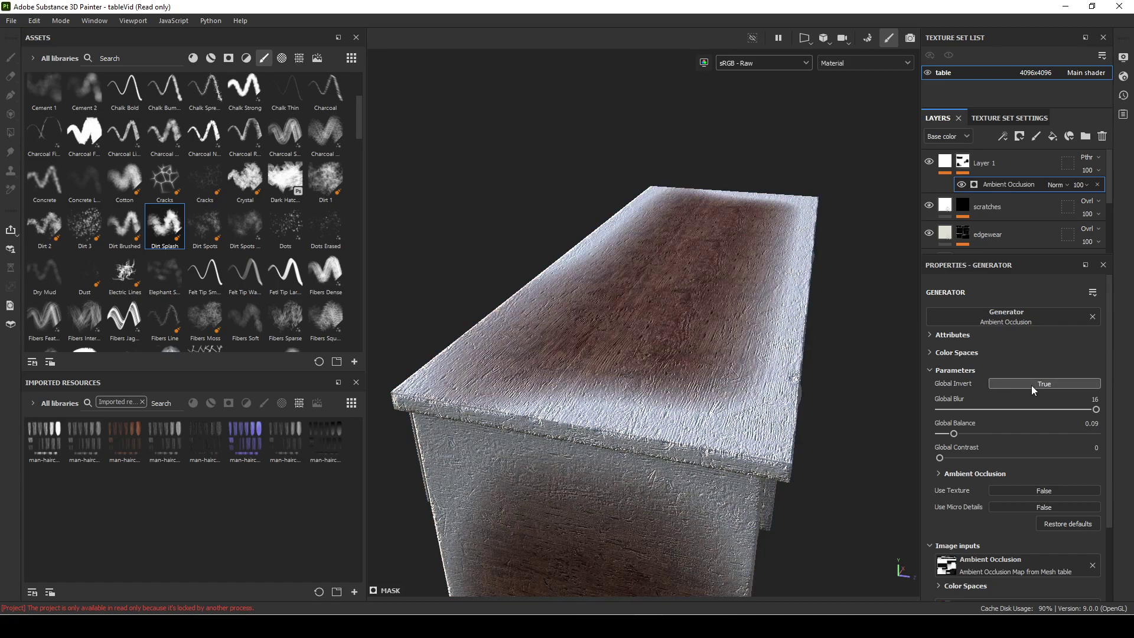
{"action": "left_click_drag", "start_coordinate": [787, 446], "coordinate": [546, 364], "text": "alt"}
{"action": "mouse_move", "coordinate": [629, 307]}
{"action": "left_mouse_down", "text": "alt"}
{"action": "mouse_move", "coordinate": [655, 271]}
{"action": "mouse_move", "coordinate": [638, 286]}
{"action": "mouse_move", "coordinate": [721, 271]}
{"action": "mouse_move", "coordinate": [628, 272]}
{"action": "mouse_move", "coordinate": [650, 245]}
{"action": "mouse_move", "coordinate": [611, 301]}
{"action": "left_mouse_up", "text": "alt"}
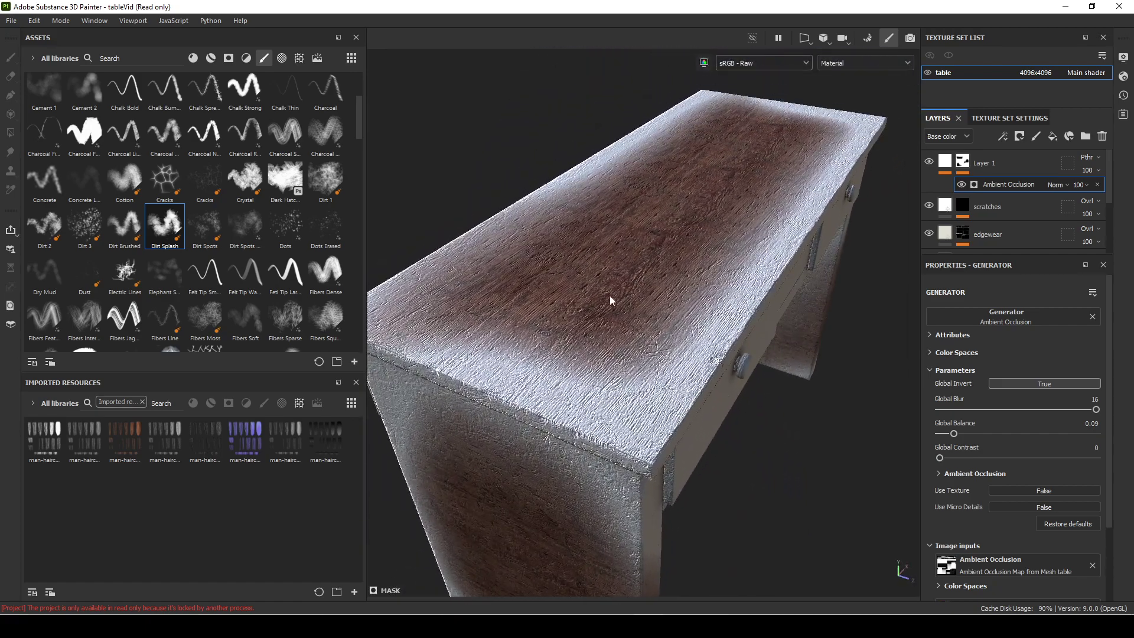
{"action": "left_click_drag", "start_coordinate": [686, 291], "coordinate": [826, 307], "text": "alt"}
{"action": "left_click", "coordinate": [1040, 385]}
{"action": "left_click_drag", "start_coordinate": [514, 318], "coordinate": [646, 232], "text": "alt"}
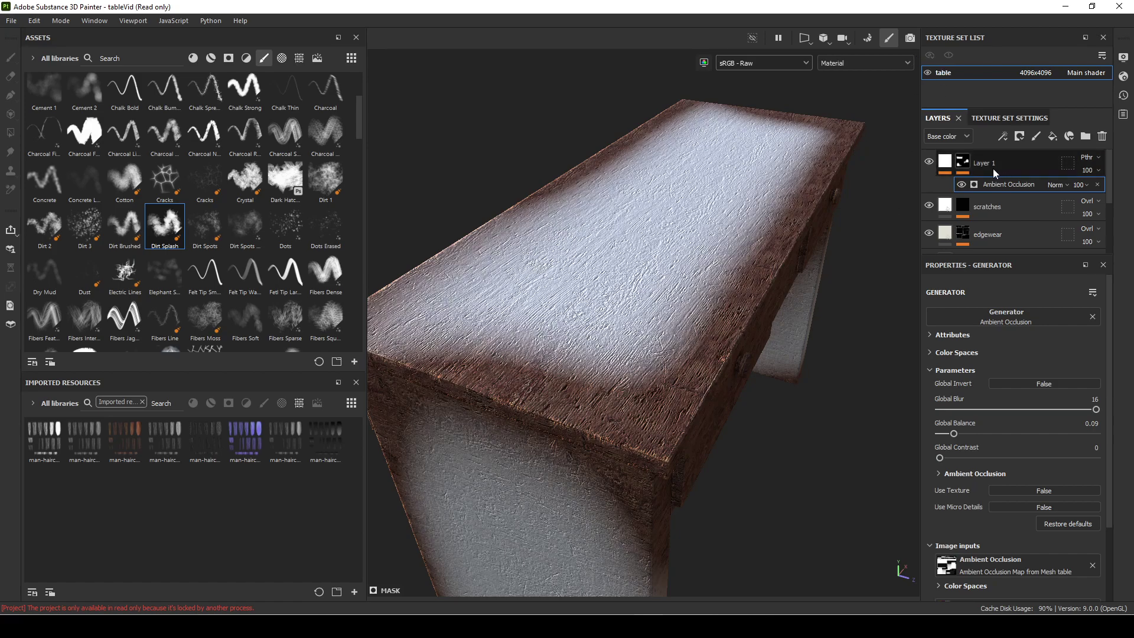
Step: Lower Layer 1's HSL Perceptive Lightness to 0.354 and set Saturation to 0.588
{"action": "left_click", "coordinate": [965, 173]}
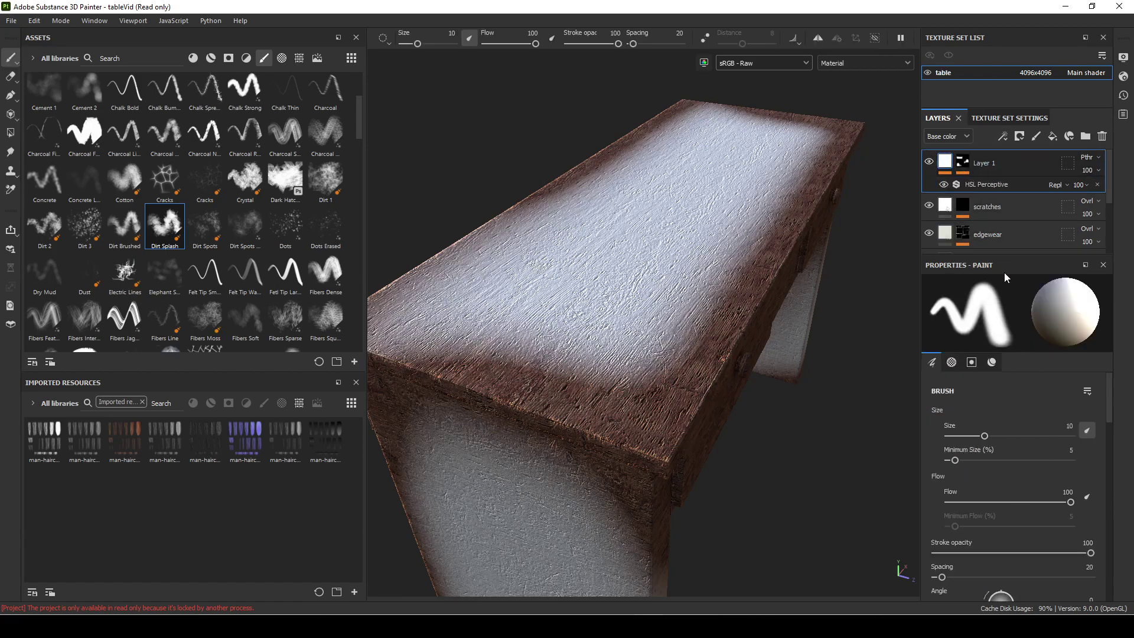
{"action": "left_click", "coordinate": [972, 183]}
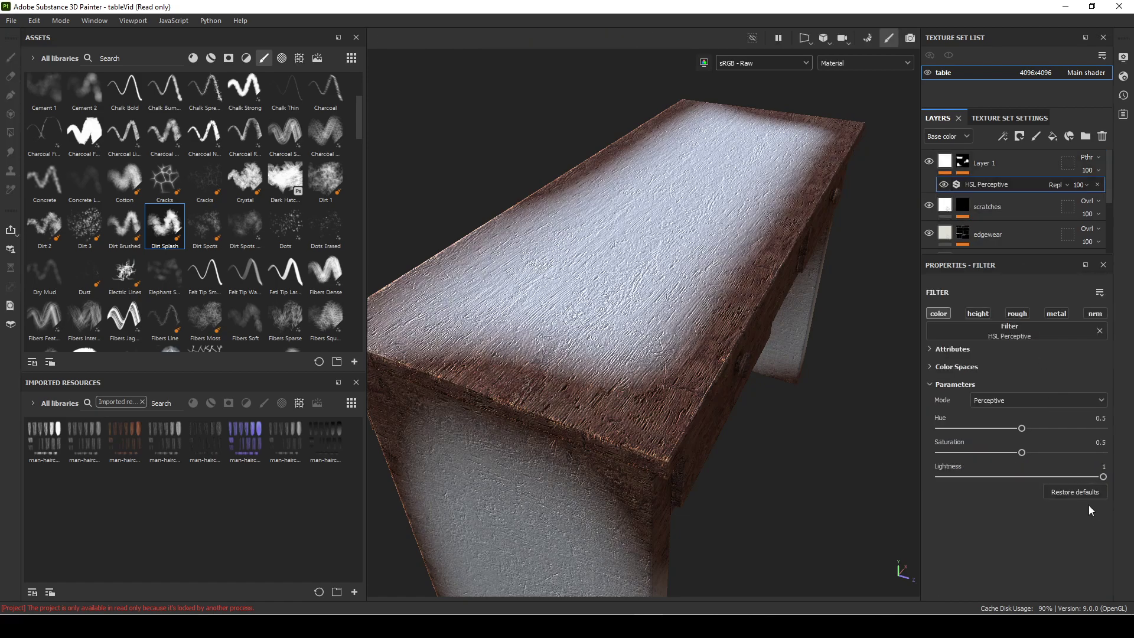
{"action": "left_click_drag", "start_coordinate": [1087, 479], "coordinate": [1034, 481]}
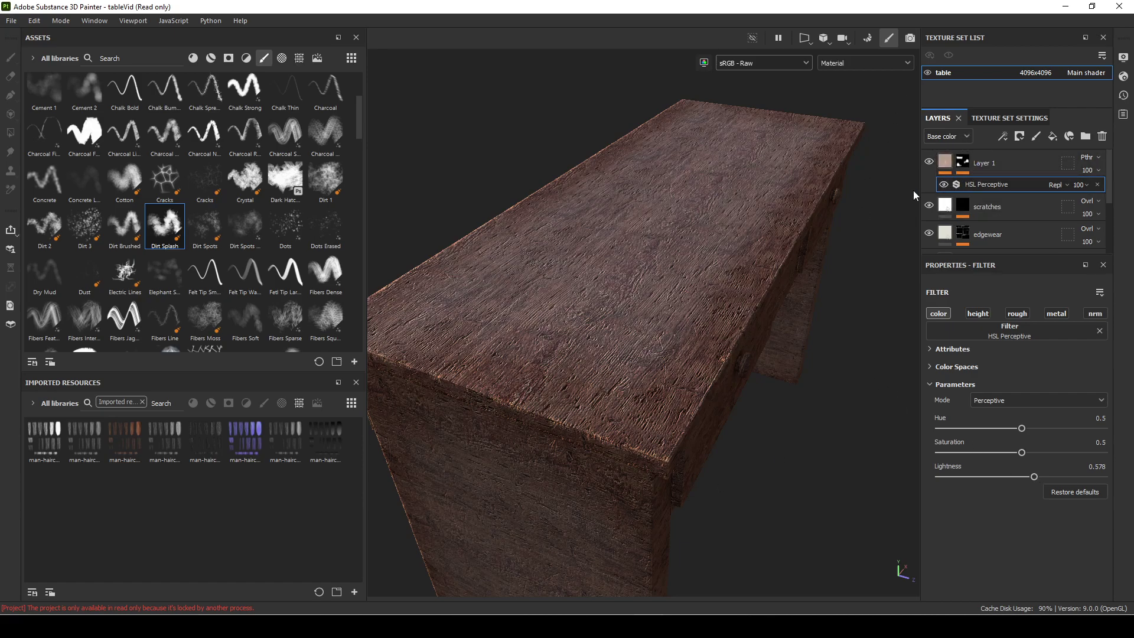
{"action": "left_click_drag", "start_coordinate": [563, 360], "coordinate": [666, 352], "text": "alt"}
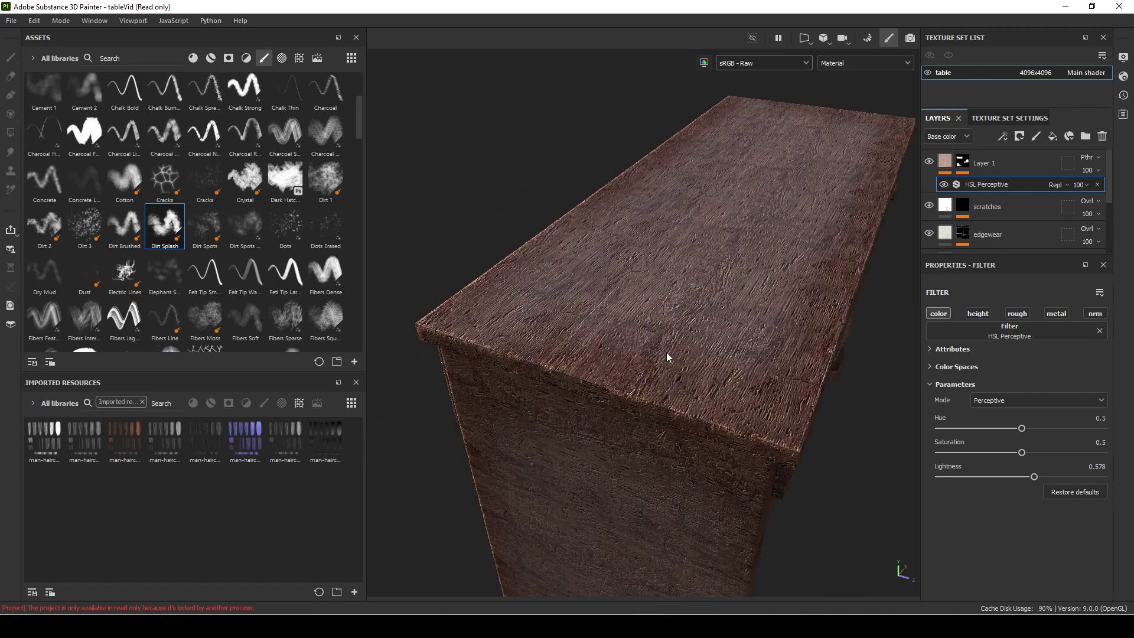
{"action": "left_click_drag", "start_coordinate": [704, 450], "coordinate": [709, 404], "text": "alt"}
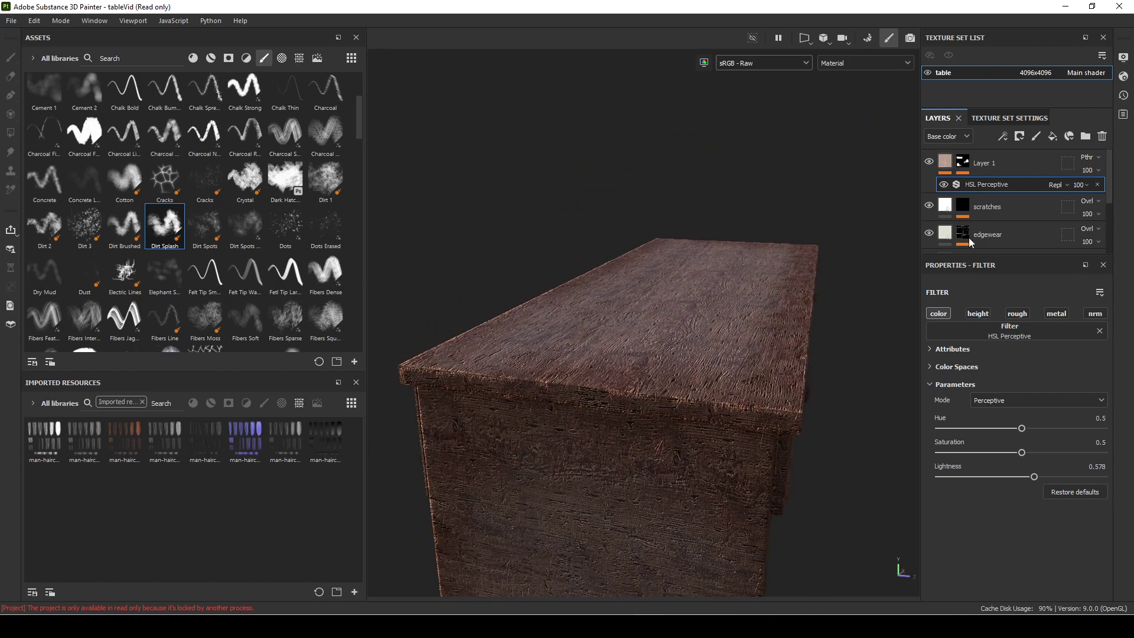
{"action": "left_click_drag", "start_coordinate": [727, 346], "coordinate": [631, 388], "text": "alt"}
{"action": "right_click_drag", "start_coordinate": [631, 388], "coordinate": [732, 369], "text": "alt"}
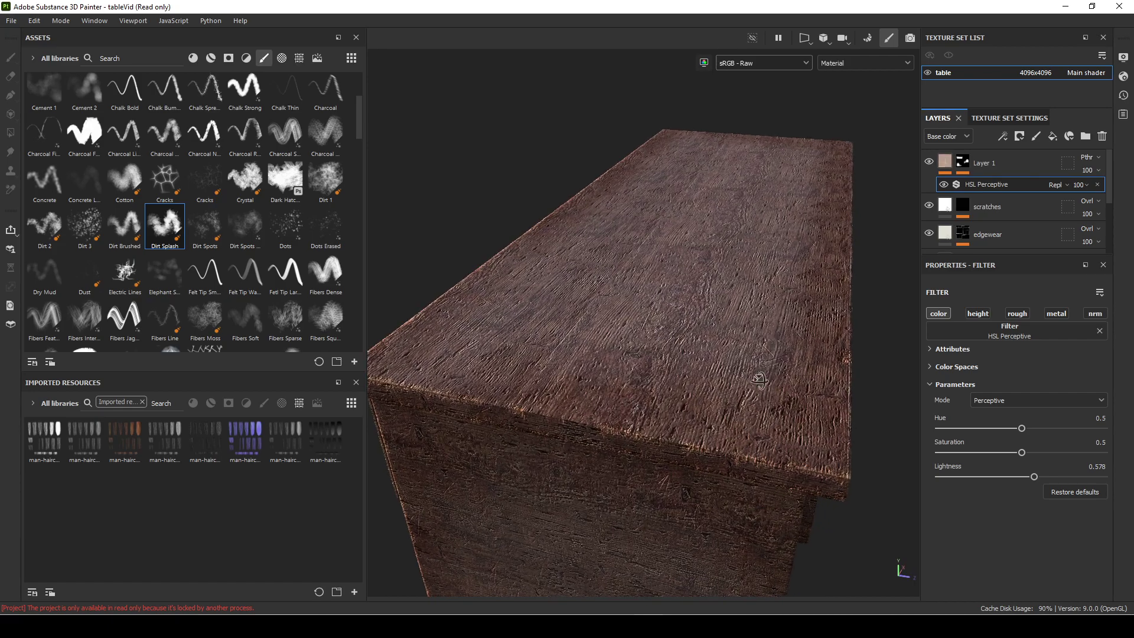
{"action": "left_click_drag", "start_coordinate": [732, 369], "coordinate": [784, 381], "text": "alt"}
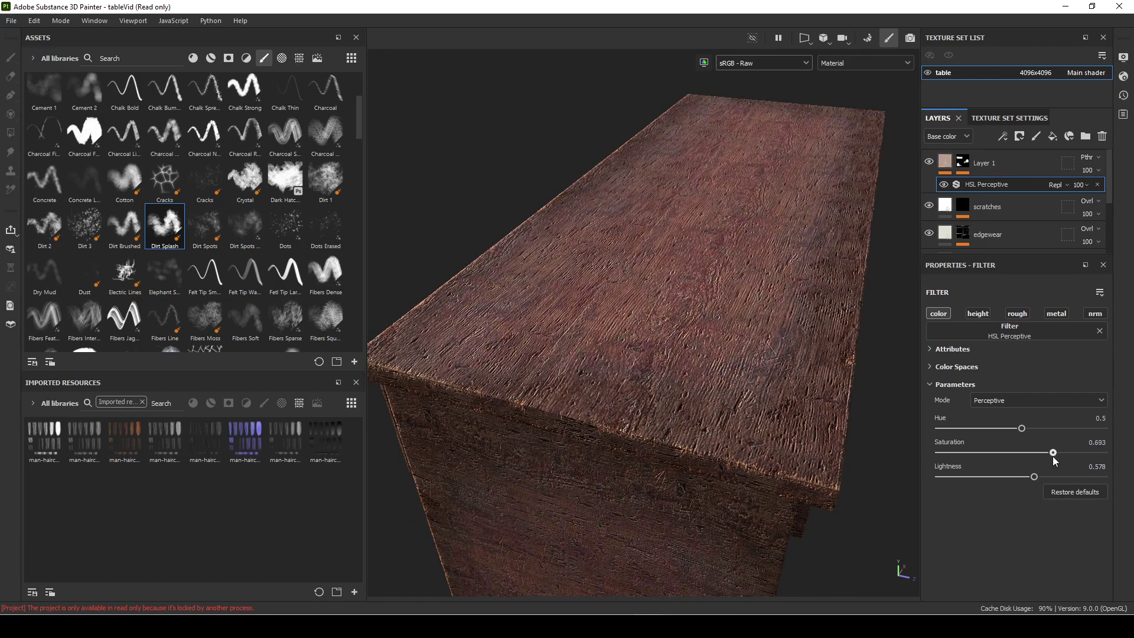
{"action": "left_click_drag", "start_coordinate": [1013, 454], "coordinate": [998, 476]}
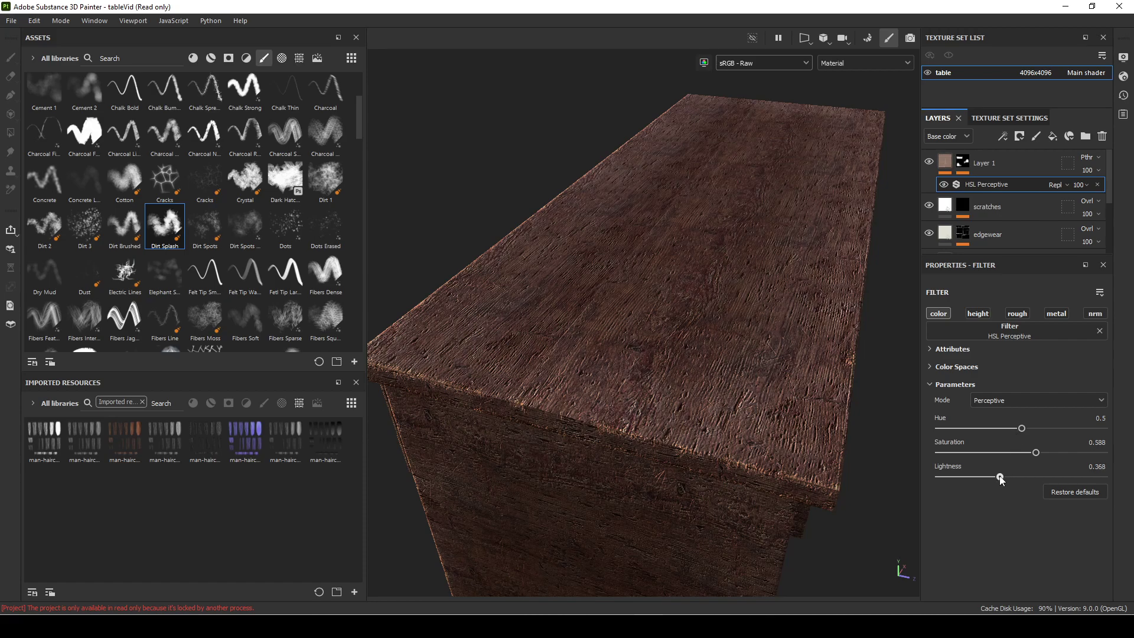
{"action": "left_click_drag", "start_coordinate": [998, 477], "coordinate": [997, 477]}
{"action": "mouse_move", "coordinate": [774, 474]}
{"action": "left_mouse_down", "text": "alt"}
{"action": "mouse_move", "coordinate": [744, 408]}
{"action": "mouse_move", "coordinate": [787, 419]}
{"action": "mouse_move", "coordinate": [727, 448]}
{"action": "mouse_move", "coordinate": [544, 448]}
{"action": "mouse_move", "coordinate": [686, 509]}
{"action": "mouse_move", "coordinate": [808, 509]}
{"action": "mouse_move", "coordinate": [726, 437]}
{"action": "mouse_move", "coordinate": [769, 457]}
{"action": "left_mouse_up", "text": "alt"}
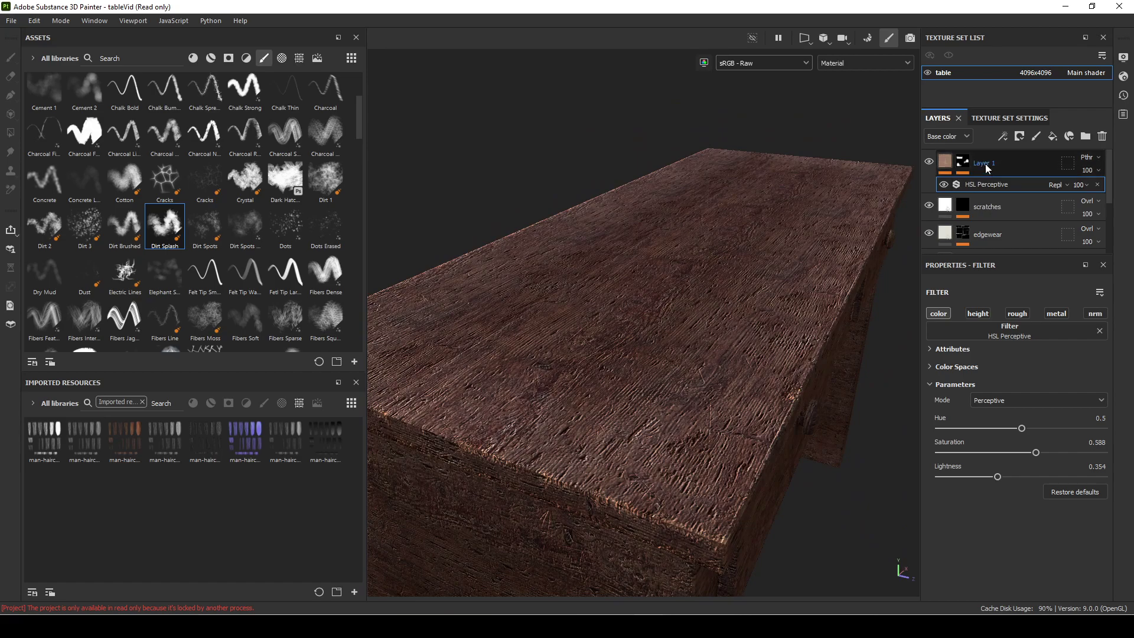
{"action": "left_click_drag", "start_coordinate": [757, 349], "coordinate": [605, 281], "text": "alt"}
{"action": "middle_click_drag", "start_coordinate": [605, 281], "coordinate": [617, 295], "text": "alt"}
{"action": "left_click_drag", "start_coordinate": [617, 295], "coordinate": [701, 284], "text": "alt"}
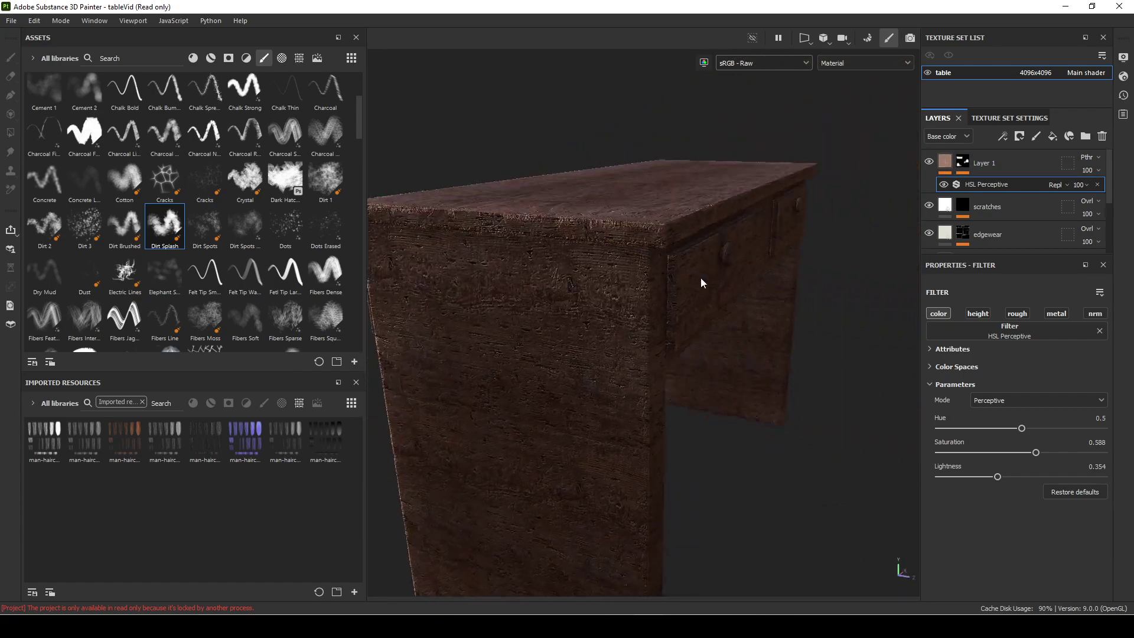
{"action": "right_click_drag", "start_coordinate": [685, 405], "coordinate": [611, 419], "text": "shift"}
{"action": "left_click_drag", "start_coordinate": [682, 441], "coordinate": [590, 479], "text": "alt"}
{"action": "right_click_drag", "start_coordinate": [590, 483], "coordinate": [640, 470], "text": "shift"}
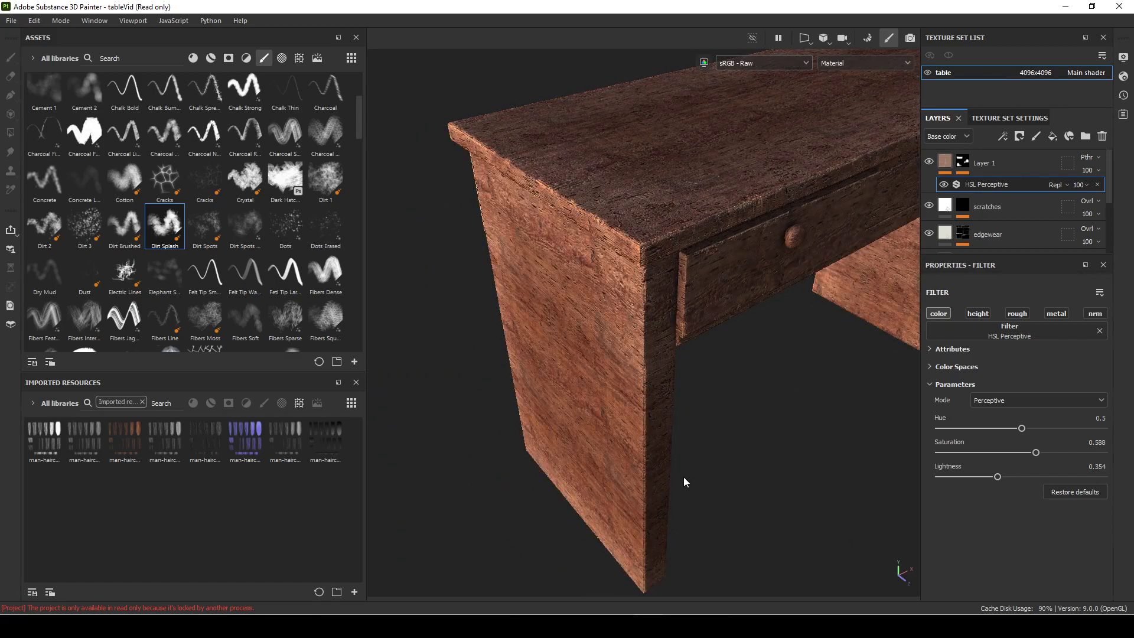
{"action": "left_click_drag", "start_coordinate": [618, 465], "coordinate": [573, 334], "text": "alt"}
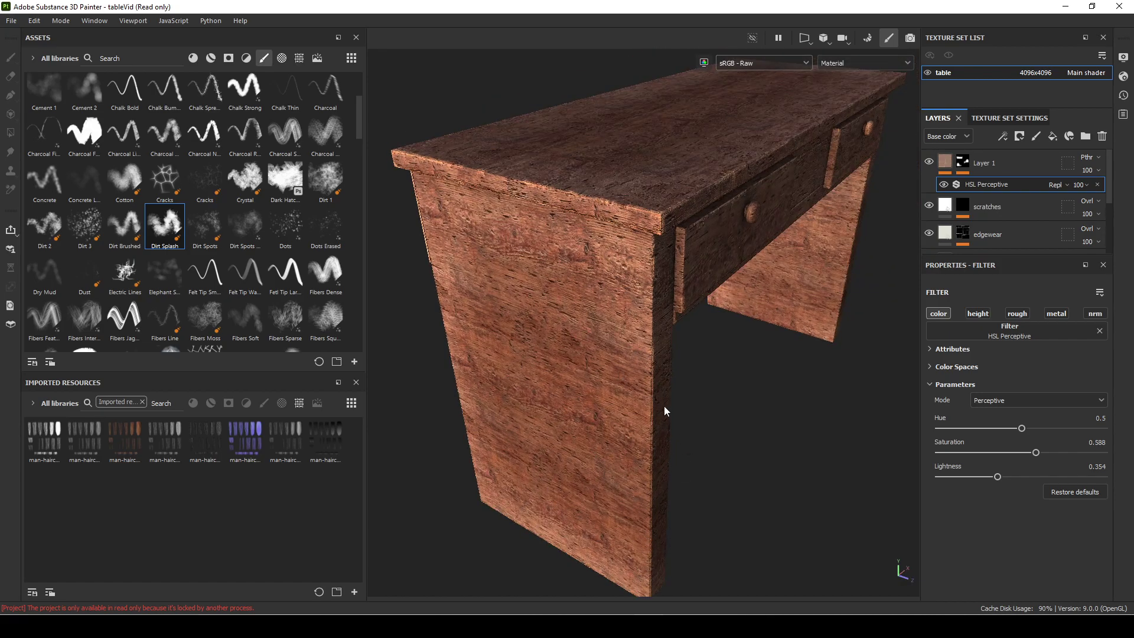
{"action": "left_click_drag", "start_coordinate": [595, 405], "coordinate": [613, 457], "text": "alt"}
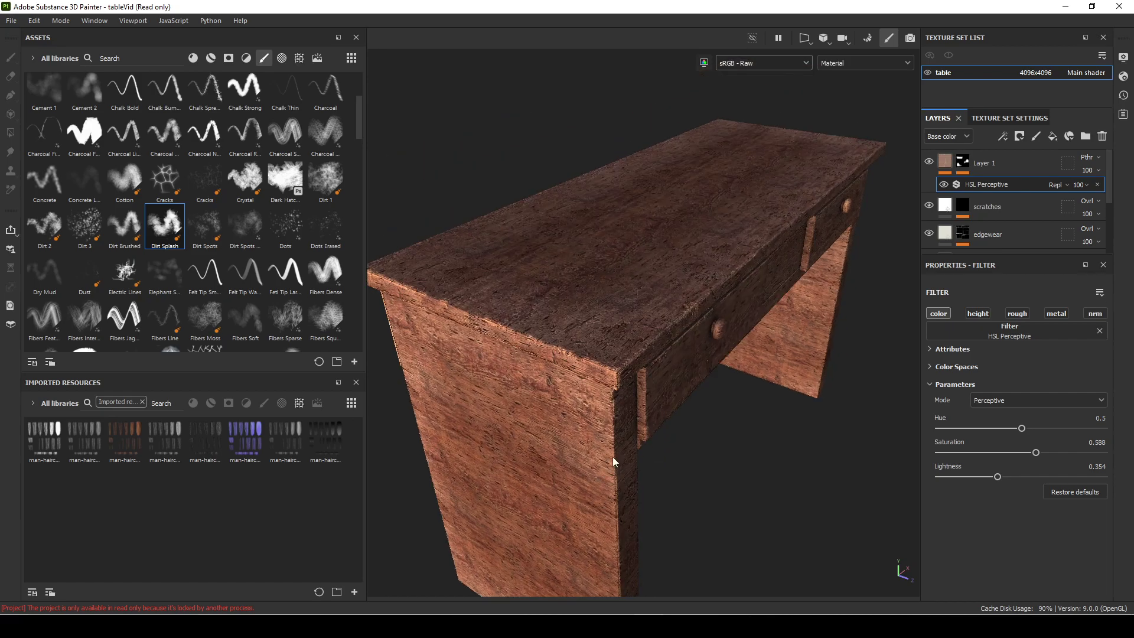
Step: Add a Paint effect above the Ambient Occlusion generator on Layer 1's mask
{"action": "left_click", "coordinate": [962, 162]}
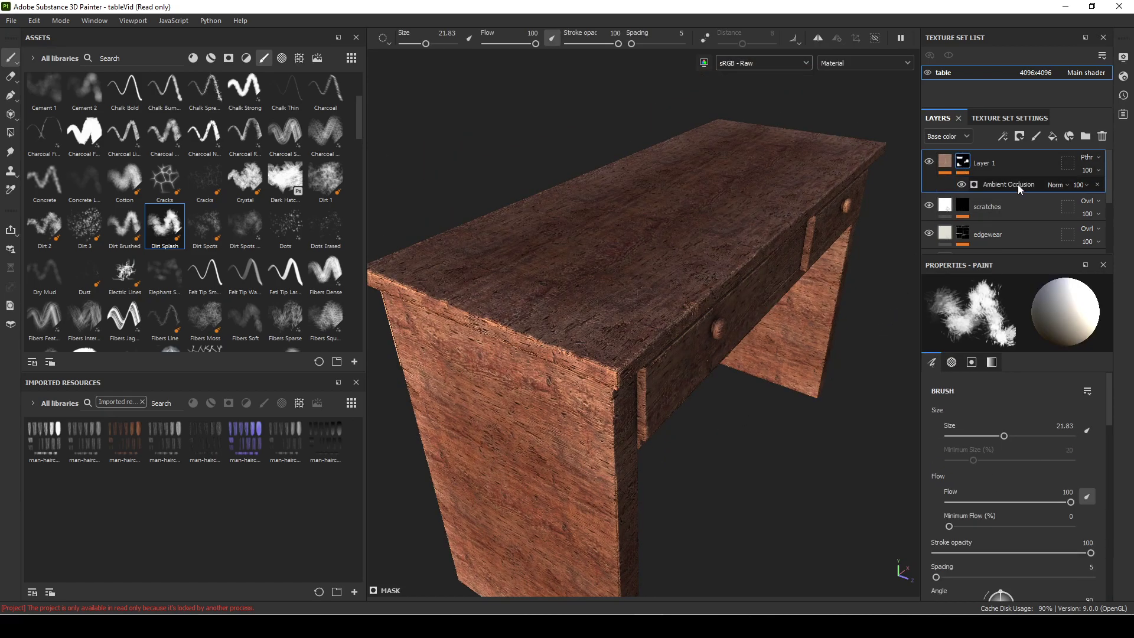
{"action": "left_click", "coordinate": [1010, 185]}
{"action": "right_click", "coordinate": [1008, 185]}
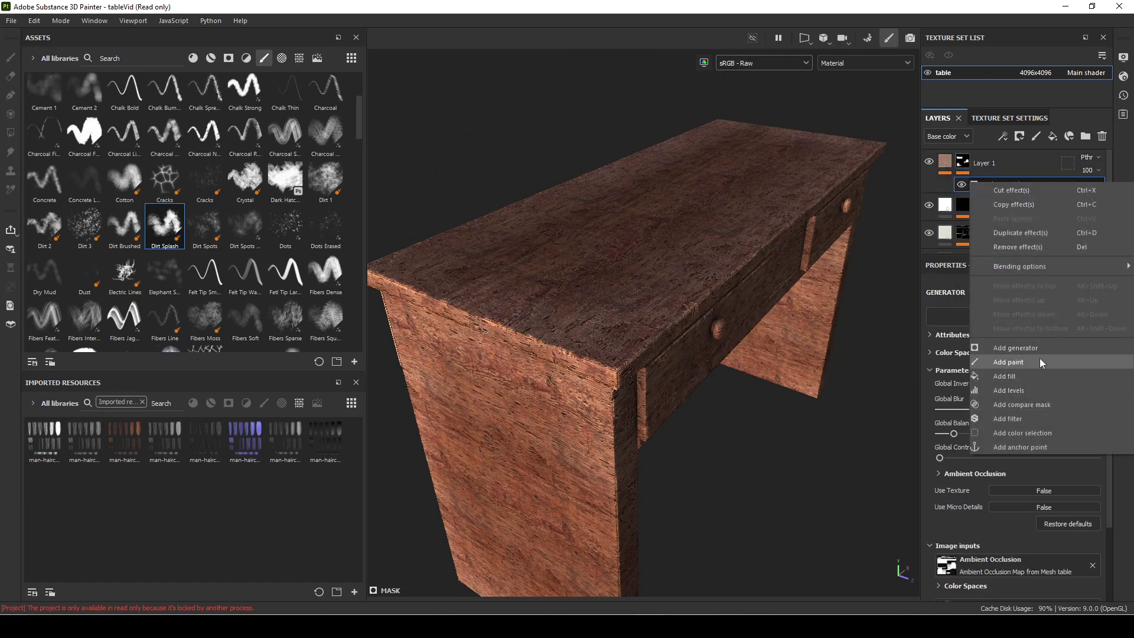
{"action": "left_click", "coordinate": [1007, 361]}
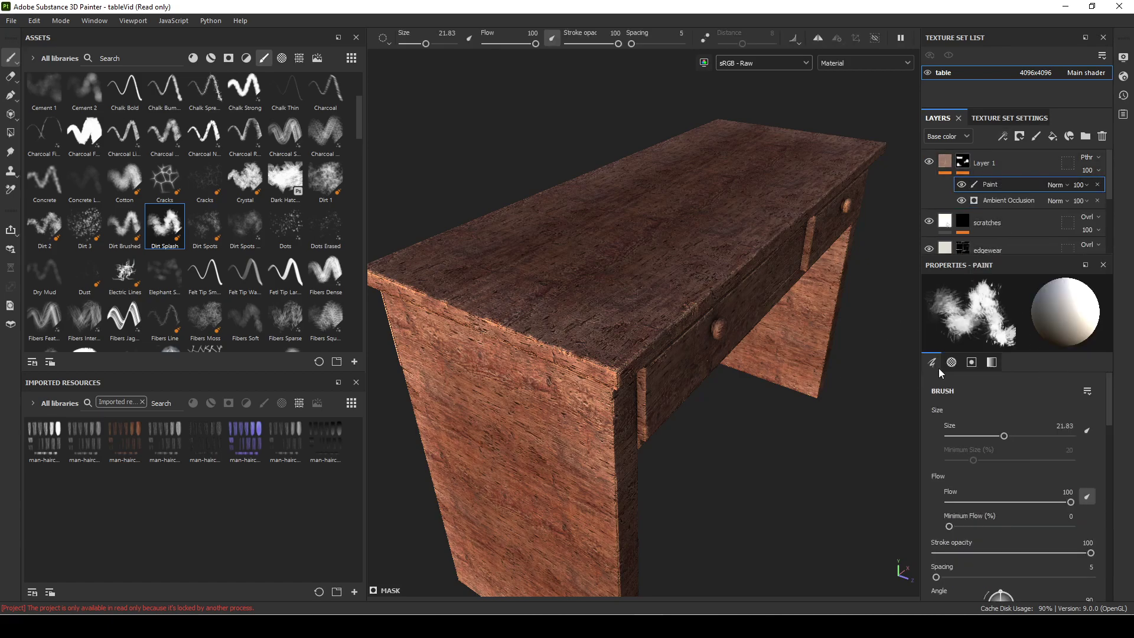
Step: Select the Basic Soft brush and raise its size to 30.88
{"action": "mouse_move", "coordinate": [796, 418]}
{"action": "left_mouse_down", "text": "alt"}
{"action": "mouse_move", "coordinate": [835, 347]}
{"action": "mouse_move", "coordinate": [815, 355]}
{"action": "left_mouse_up", "text": "alt"}
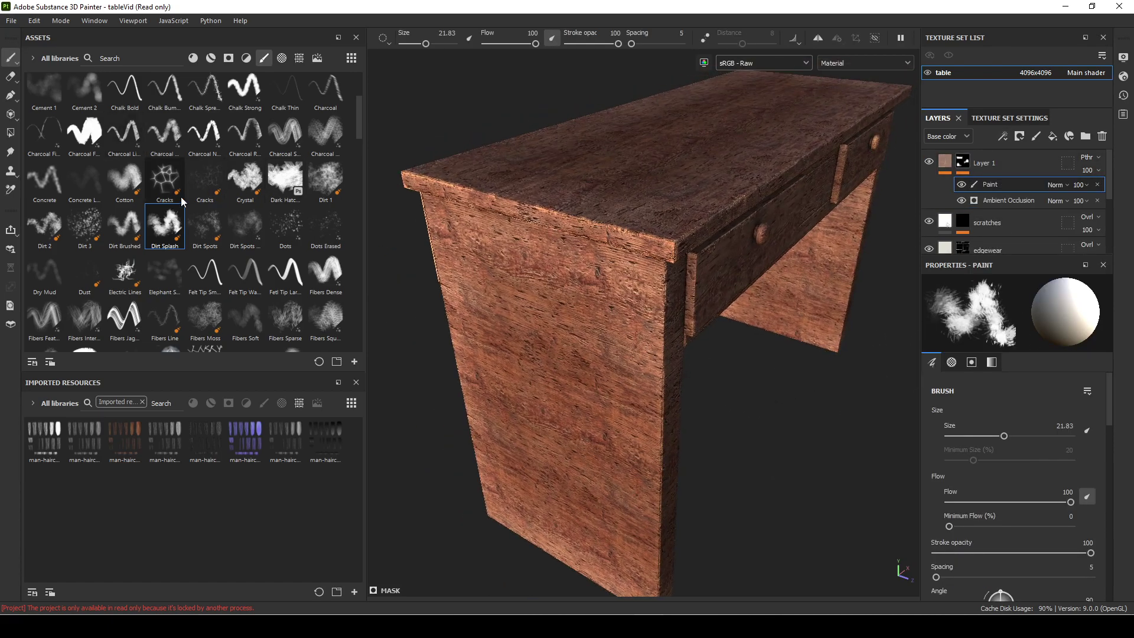
{"action": "scroll", "coordinate": [177, 199], "scroll_direction": "up", "scroll_amount": 3}
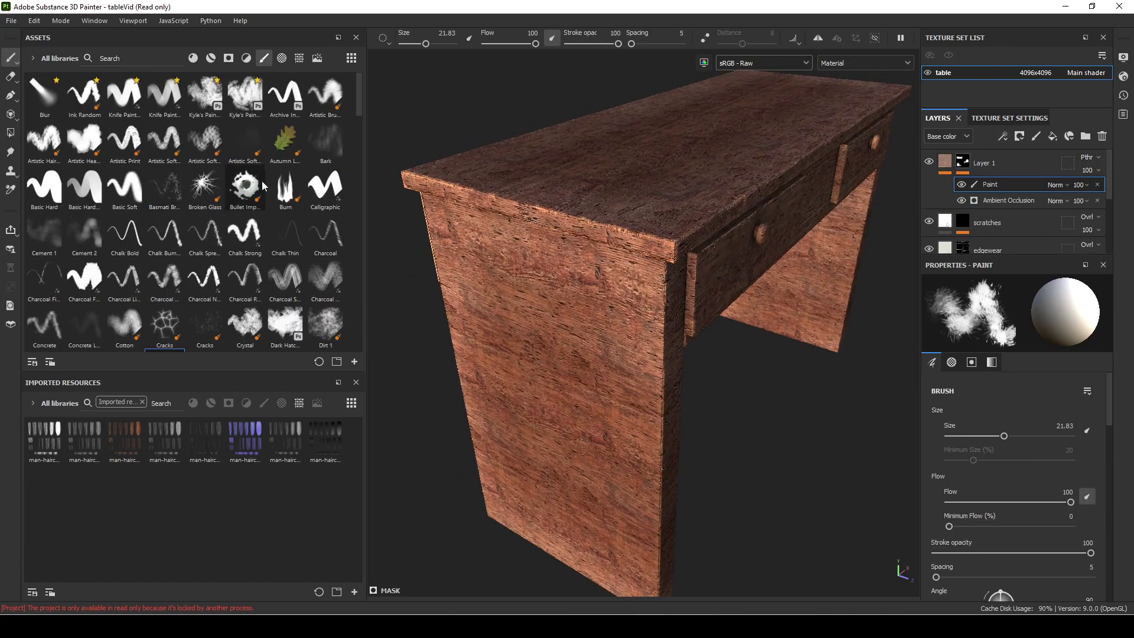
{"action": "left_click", "coordinate": [131, 196]}
{"action": "left_click_drag", "start_coordinate": [769, 514], "coordinate": [647, 450], "text": "alt"}
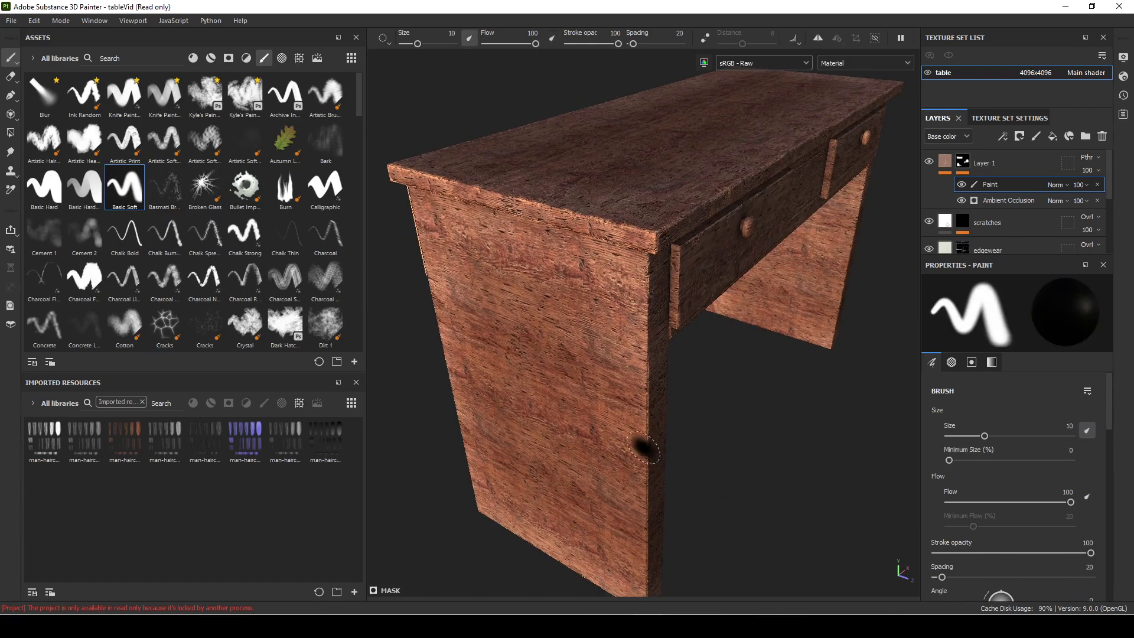
{"action": "right_click_drag", "start_coordinate": [646, 452], "coordinate": [654, 426], "text": "ctrl"}
{"action": "mouse_move", "coordinate": [659, 411]}
{"action": "left_mouse_down"}
{"action": "mouse_move", "coordinate": [668, 393]}
{"action": "mouse_move", "coordinate": [681, 516]}
{"action": "mouse_move", "coordinate": [654, 549]}
{"action": "left_mouse_up"}
Step: Paint soft mask strokes down the table leg, then orbit to view the whole leg and drawers
{"action": "left_click_drag", "start_coordinate": [648, 477], "coordinate": [647, 558]}
{"action": "left_click_drag", "start_coordinate": [736, 510], "coordinate": [656, 466], "text": "alt"}
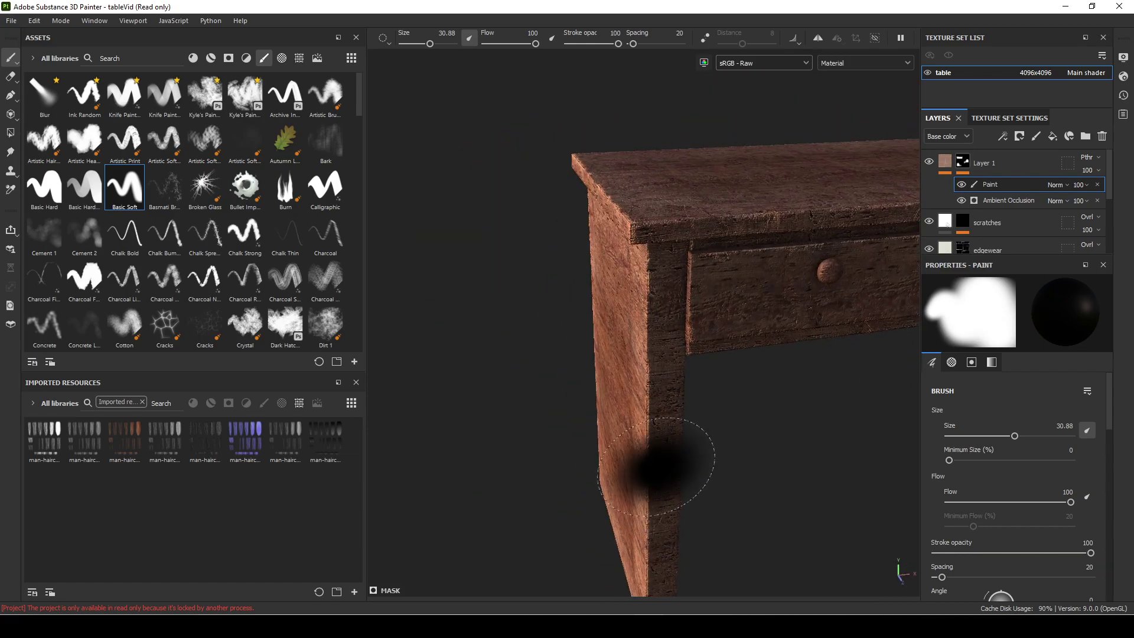
{"action": "left_click_drag", "start_coordinate": [752, 559], "coordinate": [663, 536], "text": "alt"}
{"action": "middle_click_drag", "start_coordinate": [663, 536], "coordinate": [526, 397], "text": "alt"}
{"action": "left_click_drag", "start_coordinate": [527, 397], "coordinate": [518, 355], "text": "alt"}
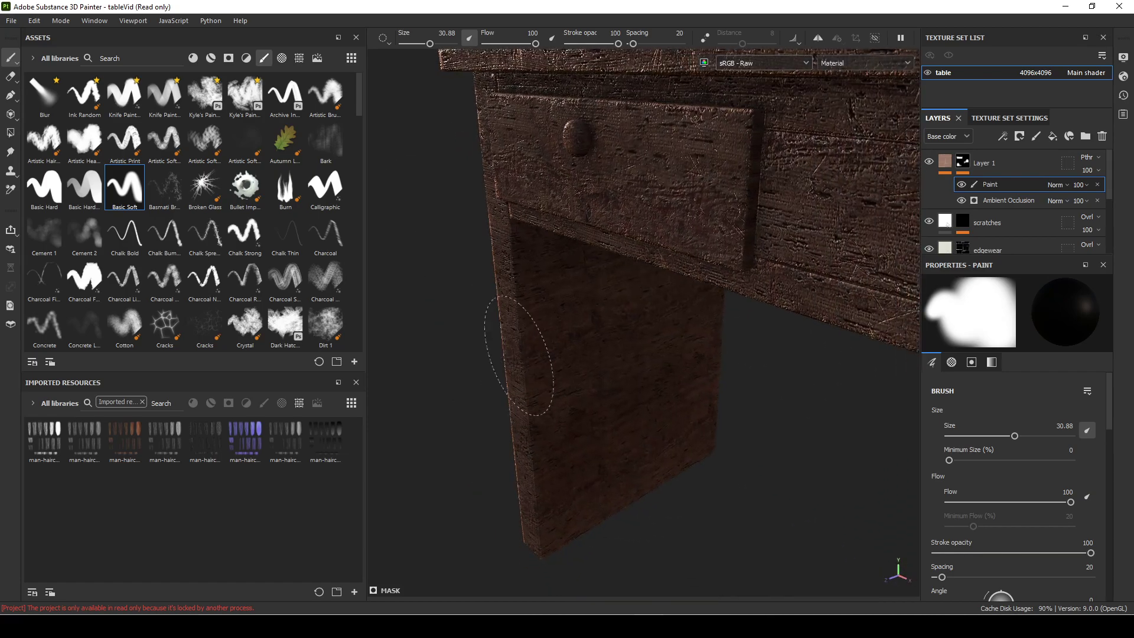
{"action": "mouse_move", "coordinate": [539, 543]}
{"action": "left_mouse_down", "text": "alt"}
{"action": "mouse_move", "coordinate": [771, 519]}
{"action": "mouse_move", "coordinate": [499, 544]}
{"action": "left_mouse_up", "text": "alt"}
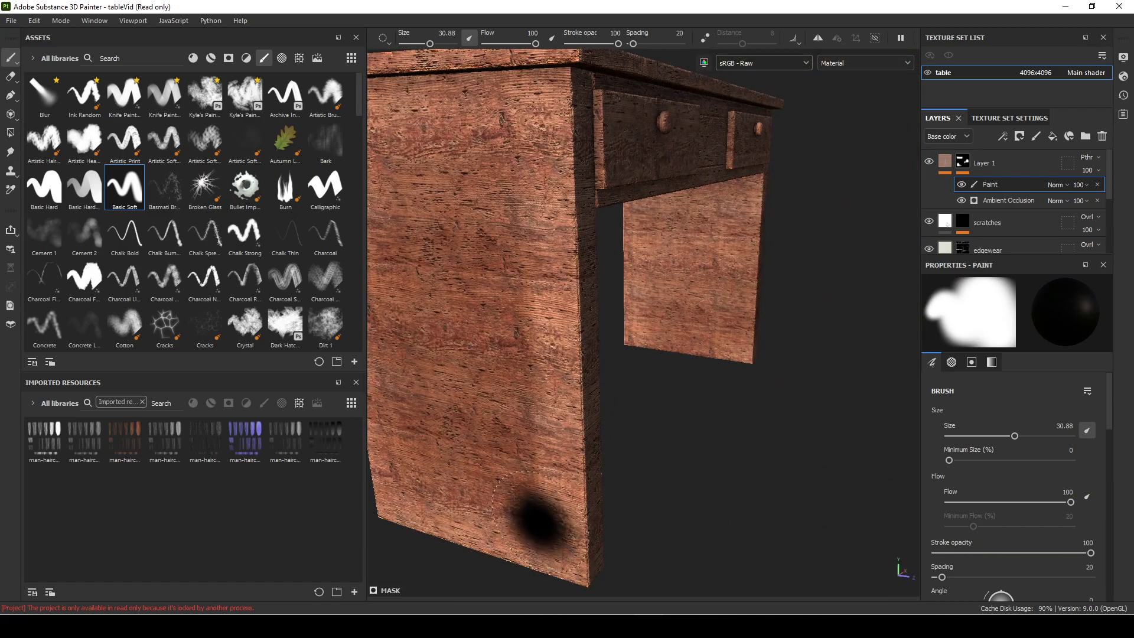
{"action": "mouse_move", "coordinate": [590, 420]}
{"action": "left_mouse_down", "text": "alt"}
{"action": "mouse_move", "coordinate": [513, 464]}
{"action": "mouse_move", "coordinate": [669, 511]}
{"action": "left_mouse_up", "text": "alt"}
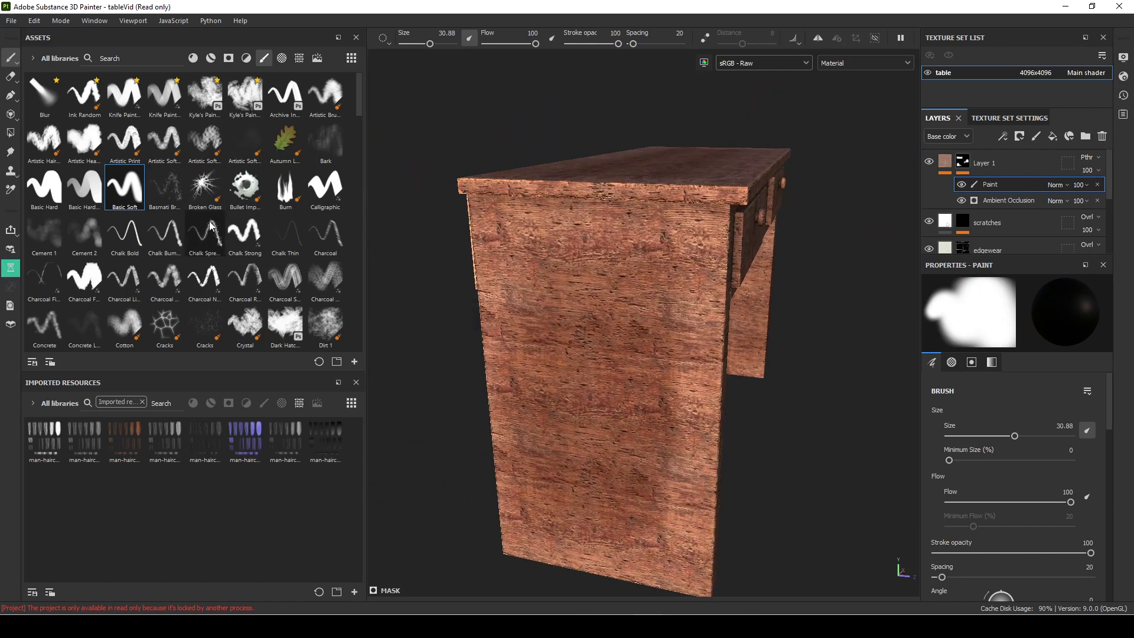
Step: Switch to the Smudge tool with the Blur preset at size 33.98, orbiting to view the tabletop
{"action": "left_click", "coordinate": [10, 153]}
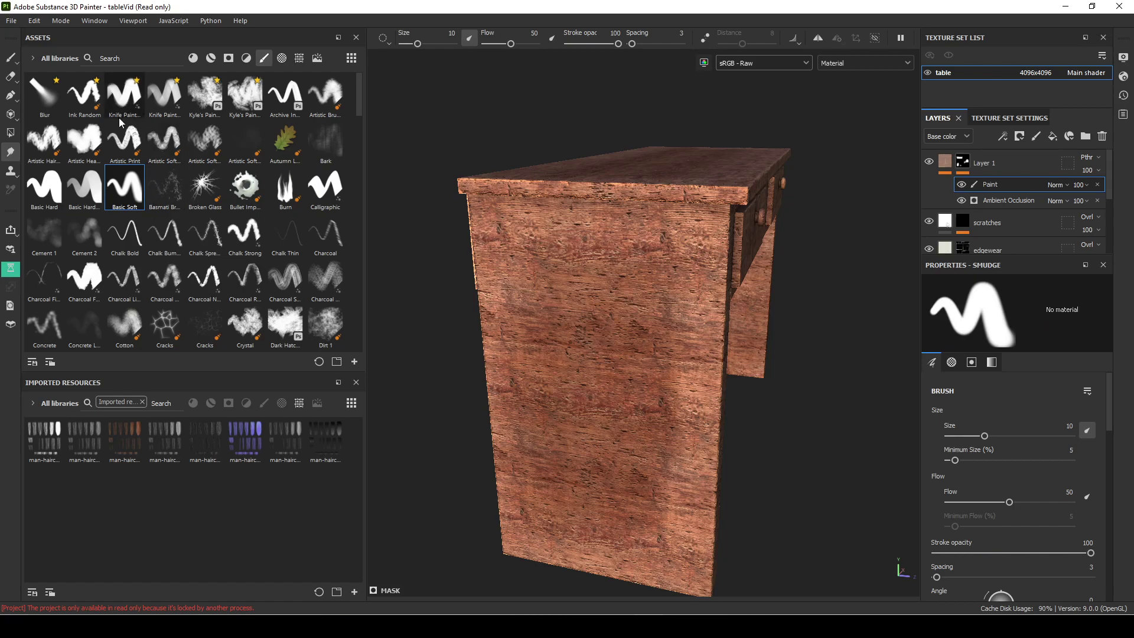
{"action": "left_click", "coordinate": [44, 95]}
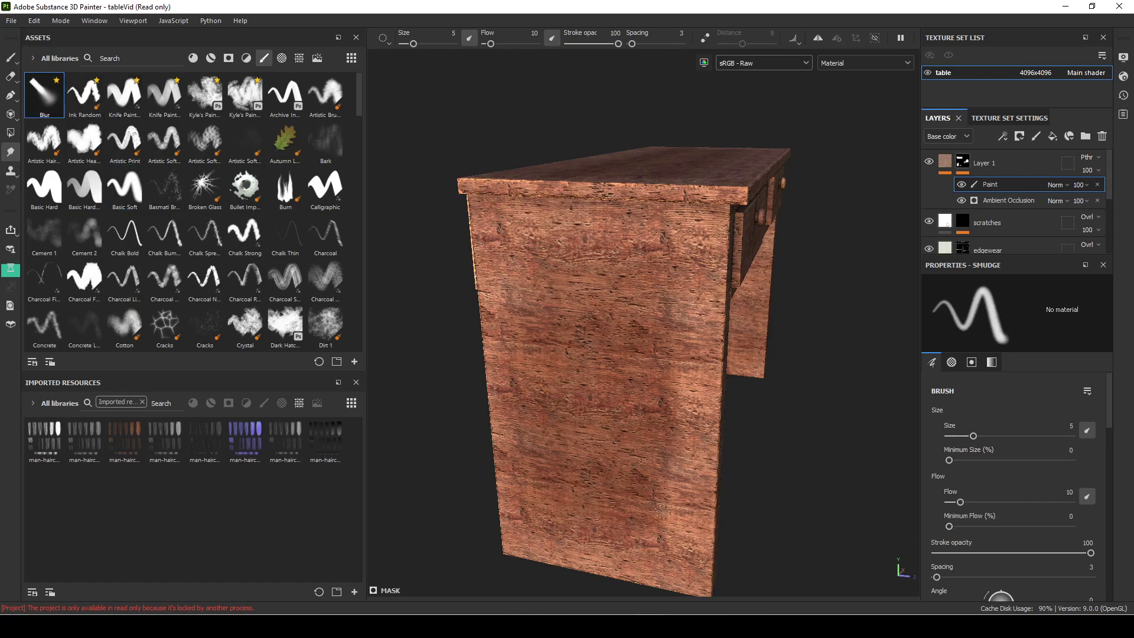
{"action": "right_click_drag", "start_coordinate": [670, 512], "coordinate": [718, 511], "text": "ctrl"}
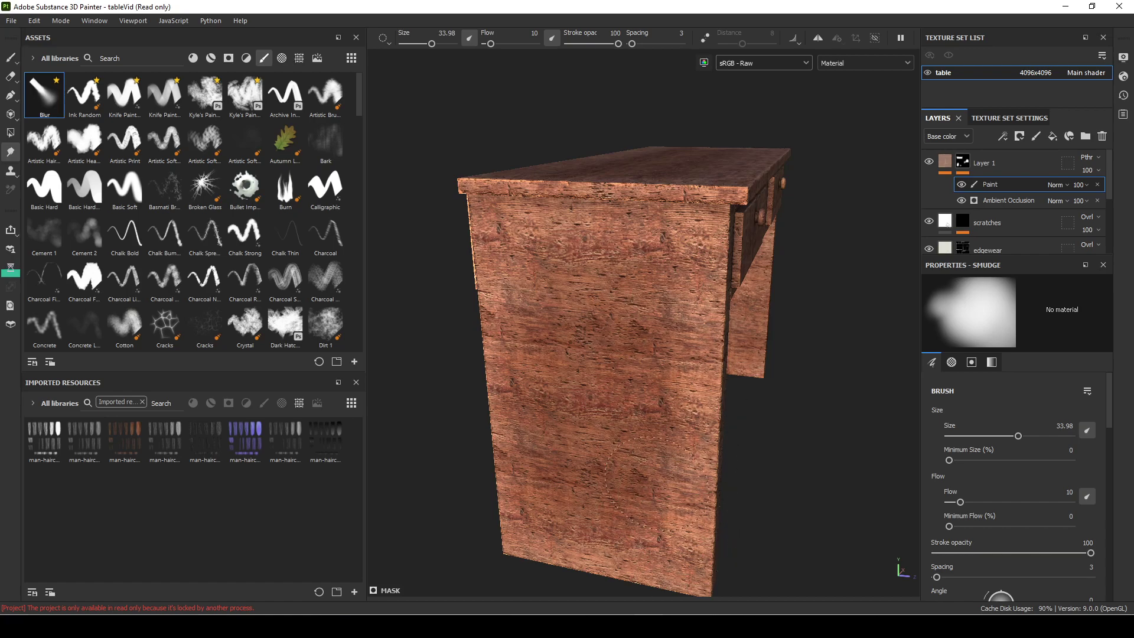
{"action": "left_click_drag", "start_coordinate": [679, 378], "coordinate": [582, 382], "text": "alt"}
{"action": "mouse_move", "coordinate": [604, 384]}
{"action": "right_mouse_down", "text": "shift"}
{"action": "mouse_move", "coordinate": [671, 387]}
{"action": "mouse_move", "coordinate": [643, 380]}
{"action": "right_mouse_up", "text": "shift"}
{"action": "left_click_drag", "start_coordinate": [727, 418], "coordinate": [638, 311], "text": "alt"}
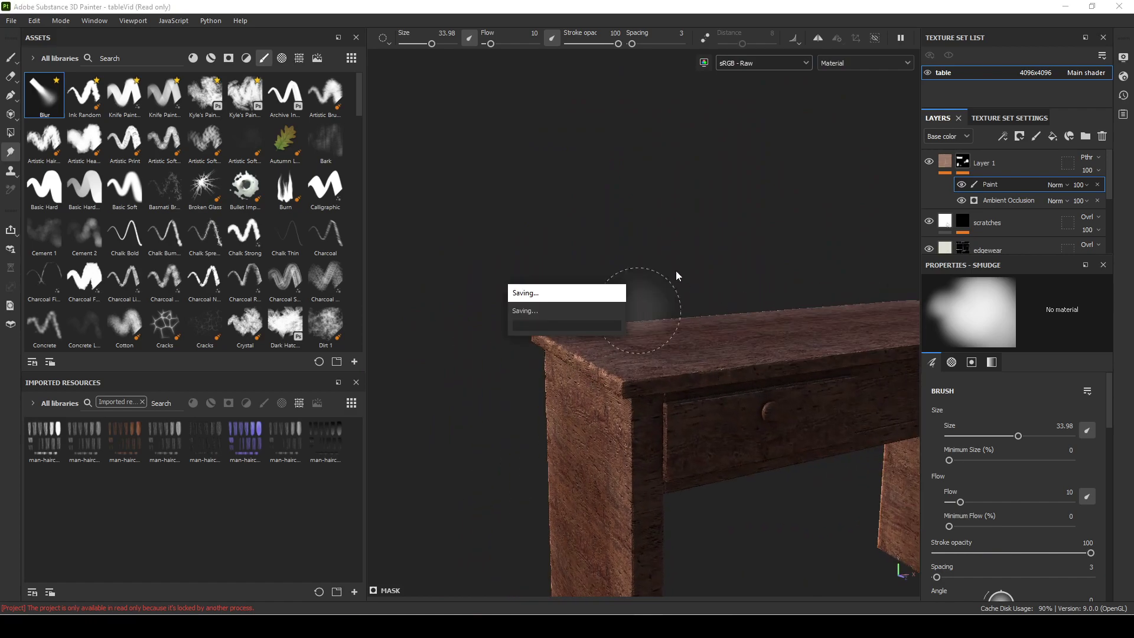
{"action": "mouse_move", "coordinate": [731, 412]}
{"action": "left_mouse_down", "text": "alt"}
{"action": "mouse_move", "coordinate": [765, 400]}
{"action": "mouse_move", "coordinate": [726, 386]}
{"action": "left_mouse_up", "text": "alt"}
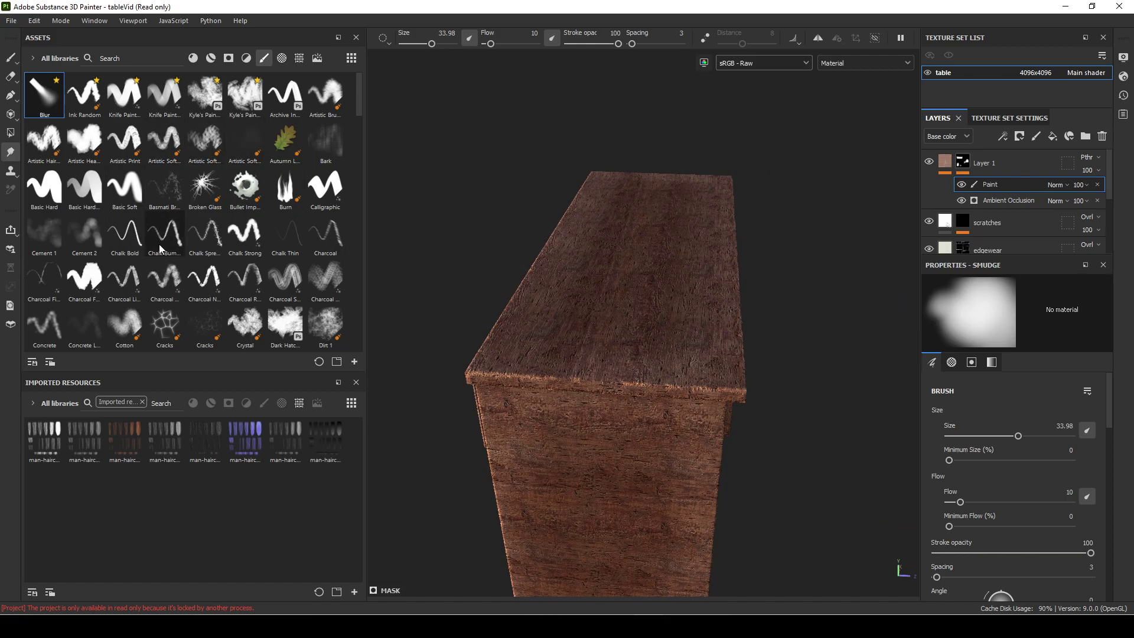
Step: Reselect the Basic Soft brush at size 48.38 and smudge the varnish mask across the tabletop
{"action": "left_click", "coordinate": [125, 187]}
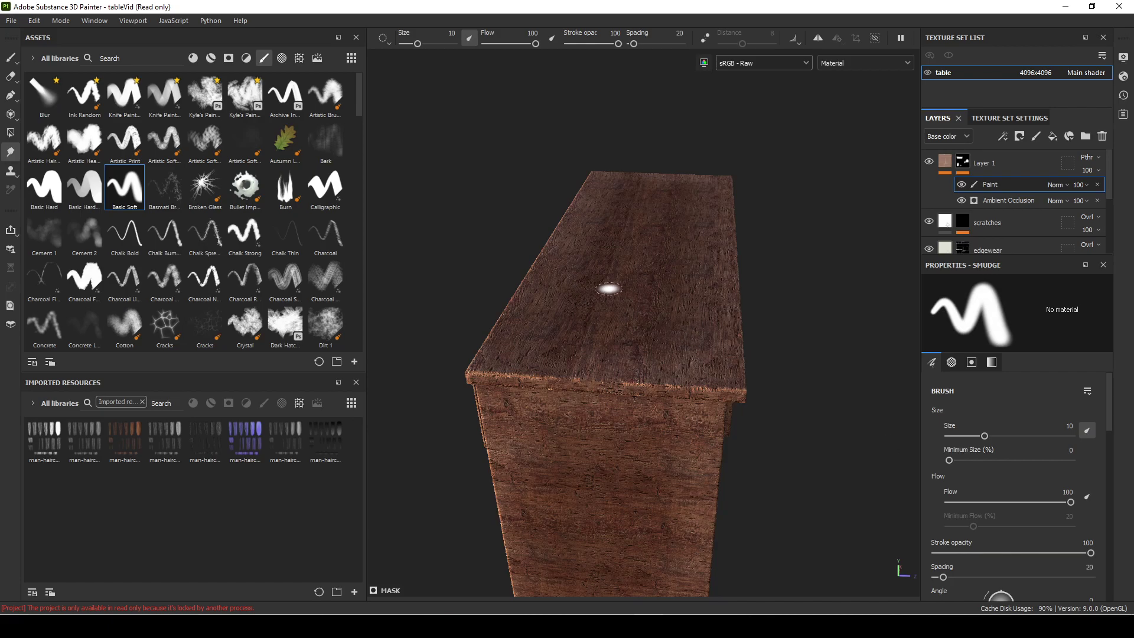
{"action": "mouse_move", "coordinate": [608, 288]}
{"action": "right_mouse_down", "text": "ctrl"}
{"action": "mouse_move", "coordinate": [618, 269]}
{"action": "mouse_move", "coordinate": [607, 316]}
{"action": "mouse_move", "coordinate": [612, 233]}
{"action": "mouse_move", "coordinate": [615, 261]}
{"action": "right_mouse_up", "text": "ctrl"}
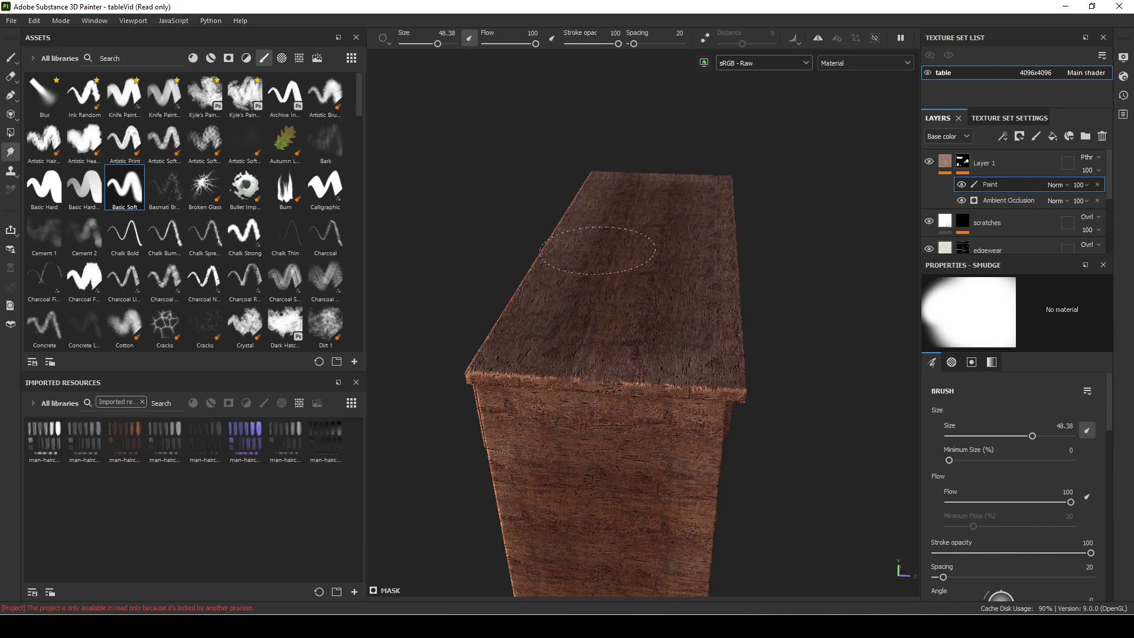
{"action": "mouse_move", "coordinate": [861, 342]}
{"action": "left_mouse_down", "text": "alt"}
{"action": "mouse_move", "coordinate": [651, 389]}
{"action": "mouse_move", "coordinate": [720, 351]}
{"action": "mouse_move", "coordinate": [749, 387]}
{"action": "mouse_move", "coordinate": [607, 273]}
{"action": "left_mouse_up", "text": "alt"}
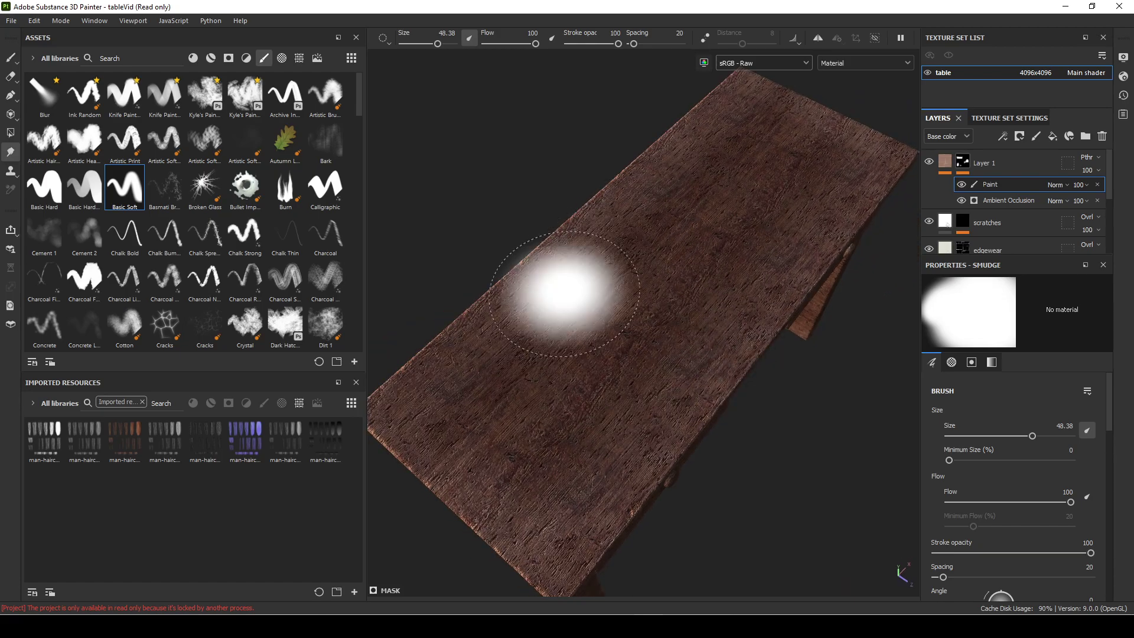
{"action": "mouse_move", "coordinate": [589, 307]}
{"action": "left_mouse_down", "text": "alt"}
{"action": "mouse_move", "coordinate": [640, 303]}
{"action": "mouse_move", "coordinate": [646, 321]}
{"action": "left_mouse_up", "text": "alt"}
{"action": "right_click_drag", "start_coordinate": [678, 322], "coordinate": [586, 405], "text": "ctrl"}
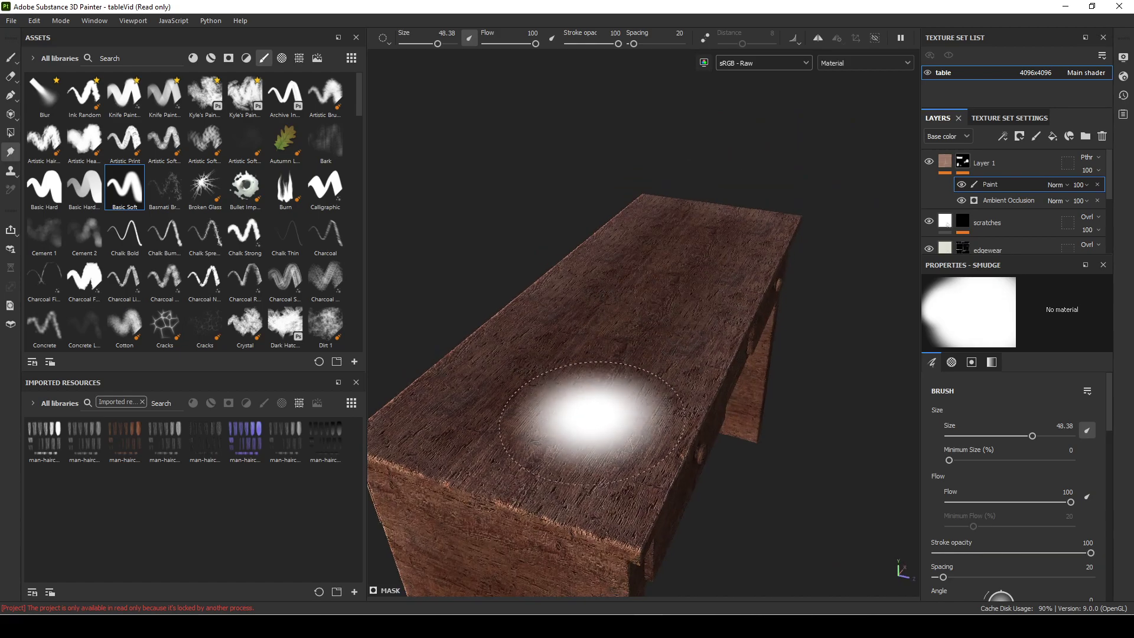
{"action": "mouse_move", "coordinate": [586, 405]}
{"action": "left_mouse_down", "text": "alt"}
{"action": "mouse_move", "coordinate": [602, 367]}
{"action": "mouse_move", "coordinate": [620, 189]}
{"action": "mouse_move", "coordinate": [659, 74]}
{"action": "mouse_move", "coordinate": [635, 304]}
{"action": "mouse_move", "coordinate": [650, 236]}
{"action": "left_mouse_up", "text": "alt"}
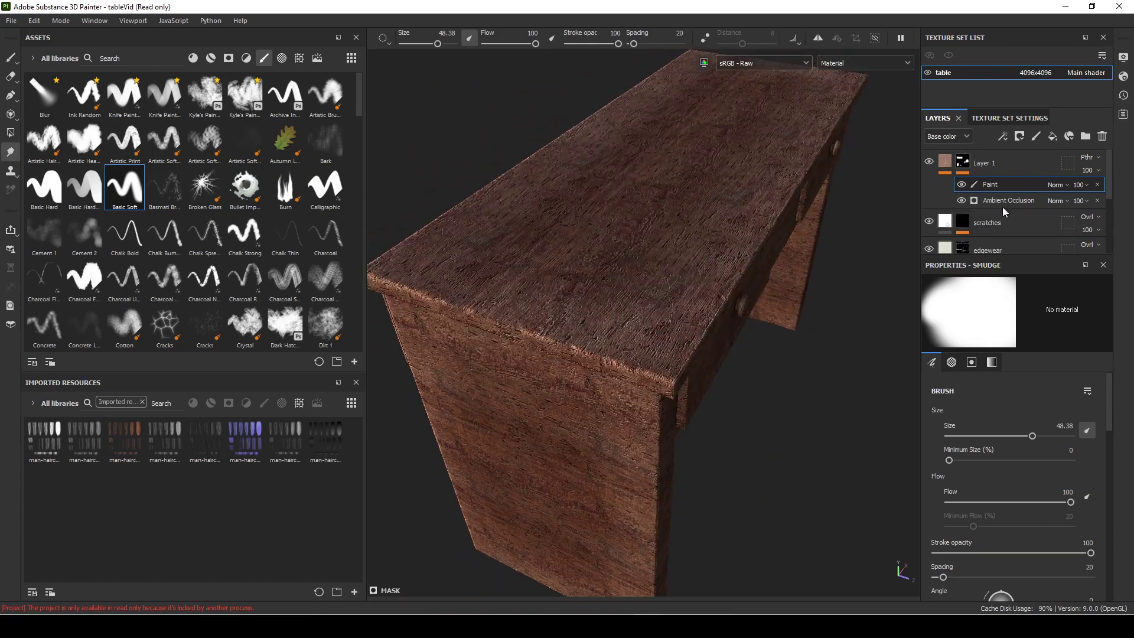
Step: Switch from Layer 1's mask to its colour content, then orbit, zoom and pan around the table
{"action": "left_click", "coordinate": [961, 163]}
{"action": "left_click", "coordinate": [946, 166]}
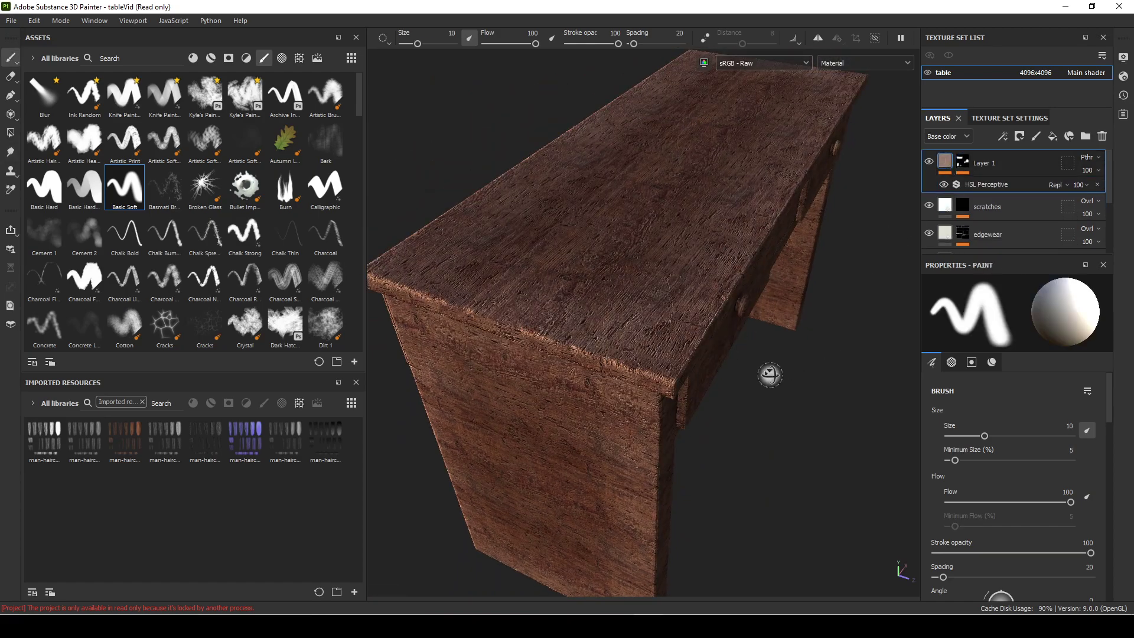
{"action": "mouse_move", "coordinate": [766, 374]}
{"action": "left_mouse_down", "text": "alt"}
{"action": "mouse_move", "coordinate": [809, 337]}
{"action": "mouse_move", "coordinate": [790, 348]}
{"action": "left_mouse_up", "text": "alt"}
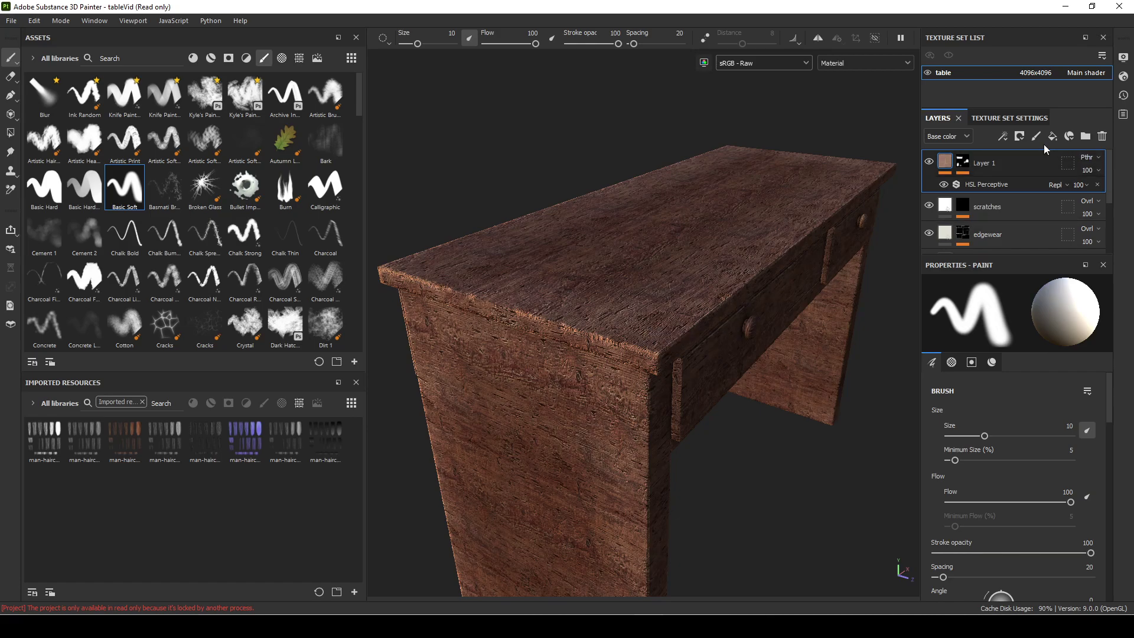
{"action": "right_click_drag", "start_coordinate": [502, 375], "coordinate": [594, 383], "text": "alt"}
{"action": "middle_click_drag", "start_coordinate": [594, 384], "coordinate": [668, 379], "text": "alt"}
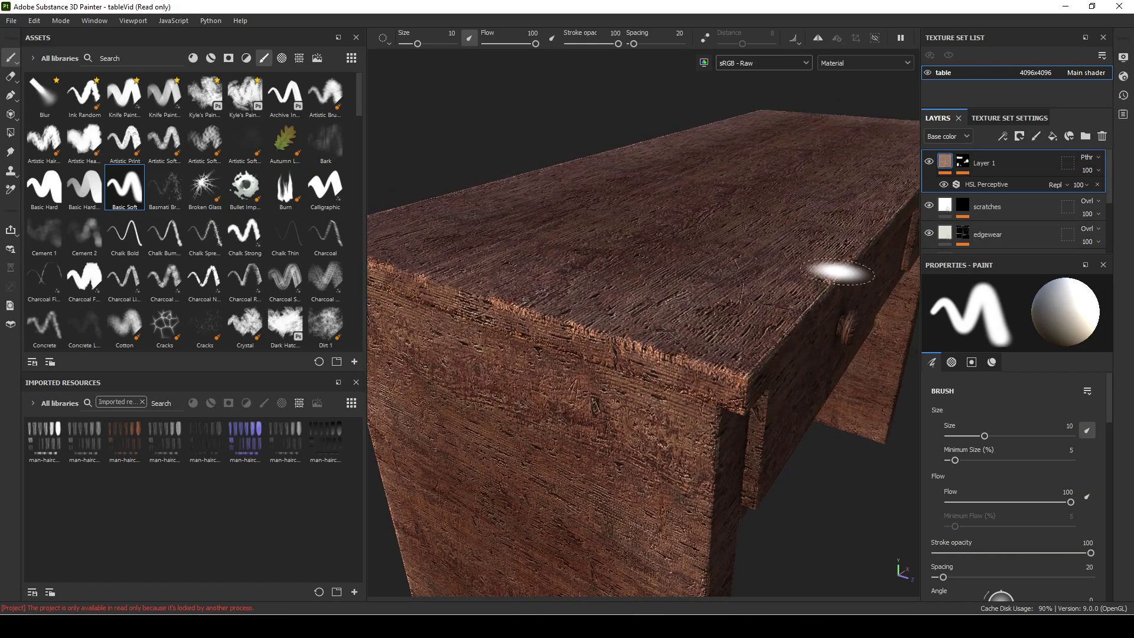
Step: Add Layer 2 on top and set its Base color blend mode to Passthrough
{"action": "left_click", "coordinate": [1036, 136]}
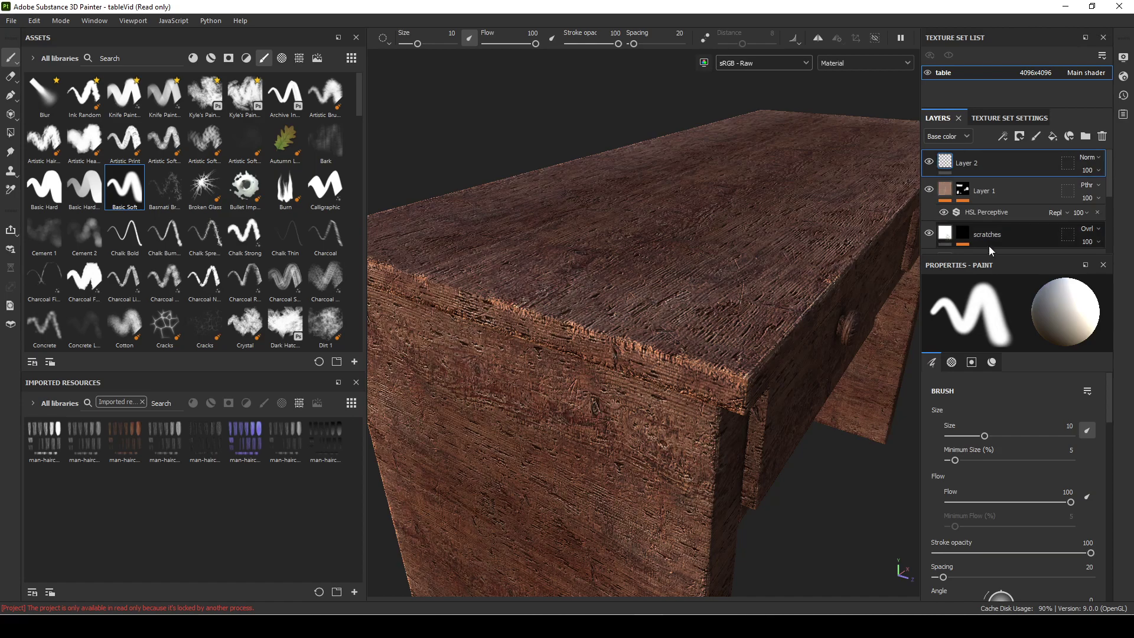
{"action": "right_click", "coordinate": [945, 160]}
{"action": "left_click", "coordinate": [945, 160]}
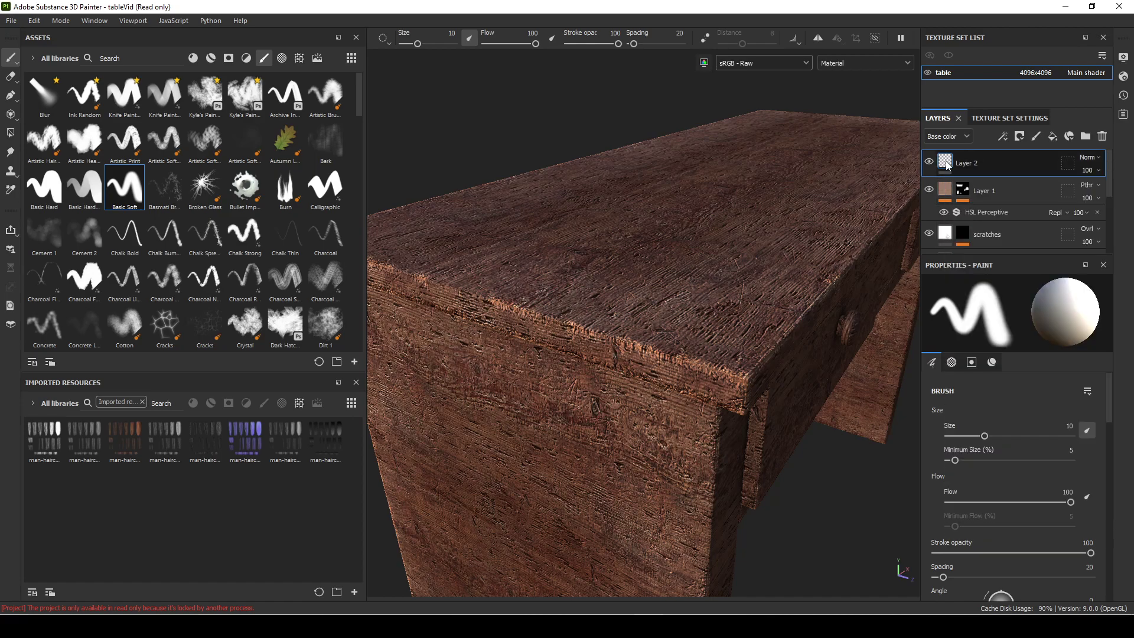
{"action": "left_click", "coordinate": [1092, 157]}
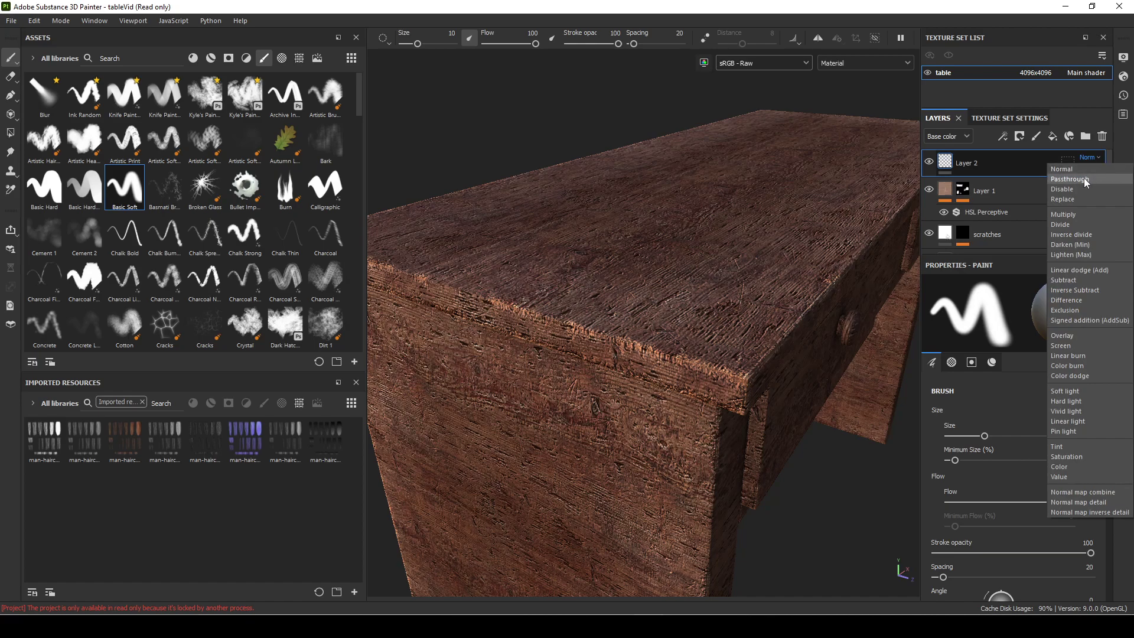
{"action": "left_click", "coordinate": [1085, 179]}
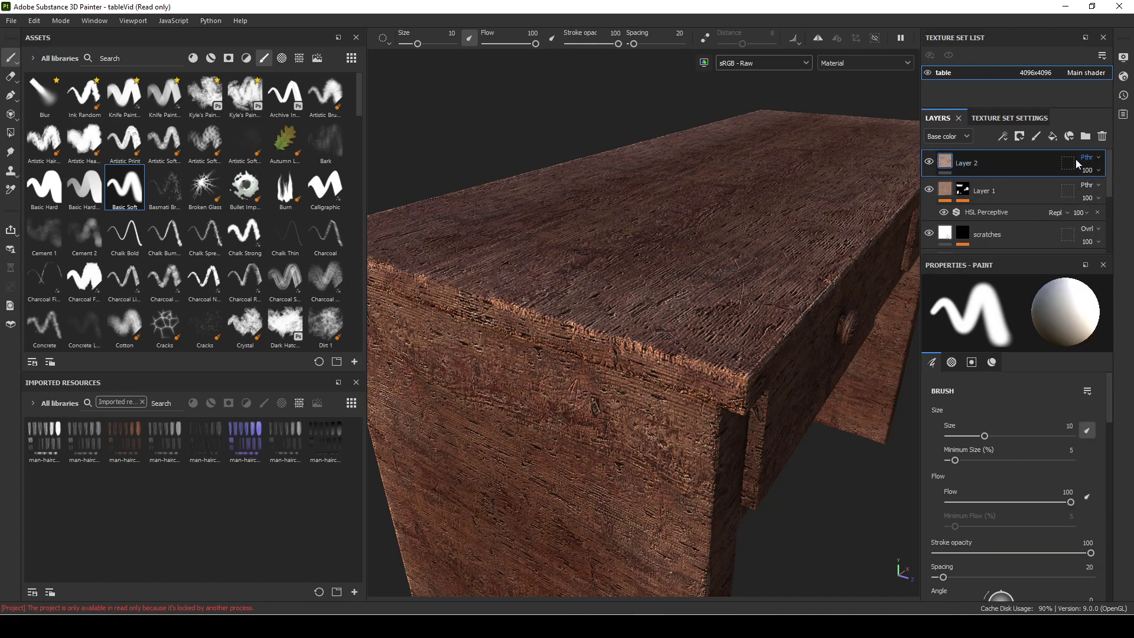
{"action": "left_click", "coordinate": [932, 164]}
{"action": "left_click", "coordinate": [932, 164]}
Step: Set Layer 2 to Passthrough in the Height and Normal channels as well
{"action": "left_click", "coordinate": [967, 137]}
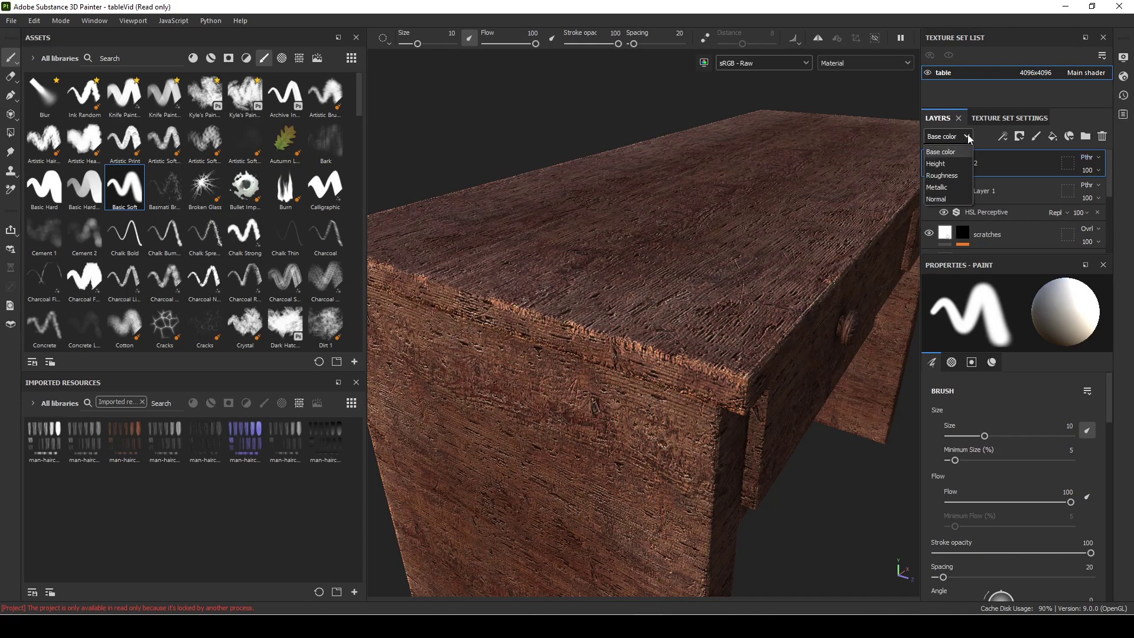
{"action": "left_click", "coordinate": [949, 163]}
{"action": "left_click", "coordinate": [1097, 158]}
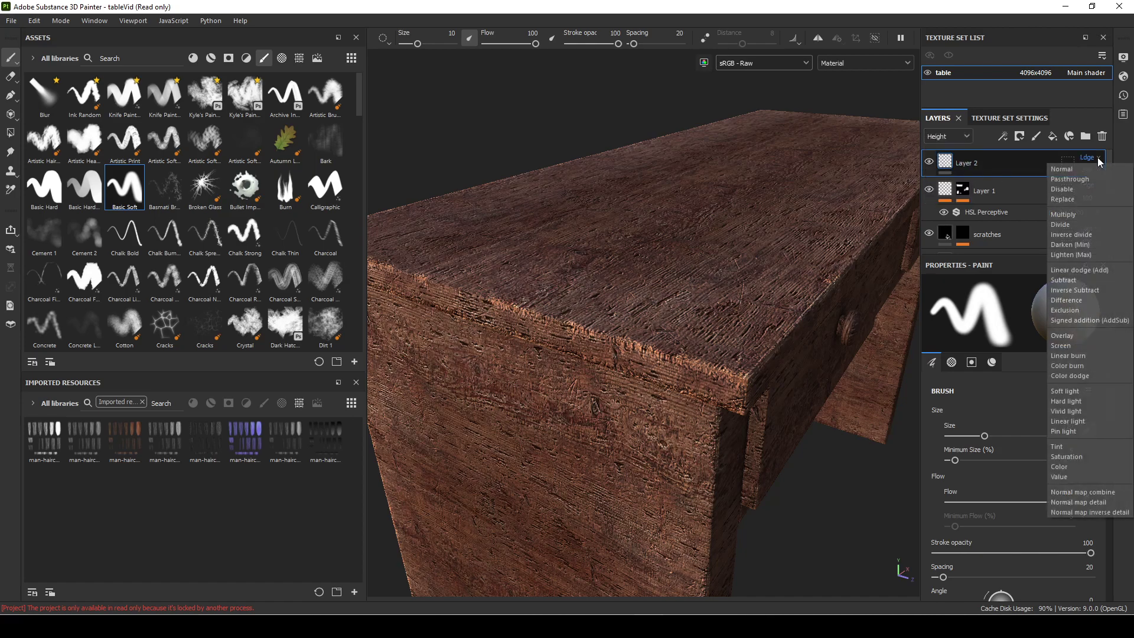
{"action": "left_click", "coordinate": [1097, 175]}
{"action": "left_click", "coordinate": [952, 137]}
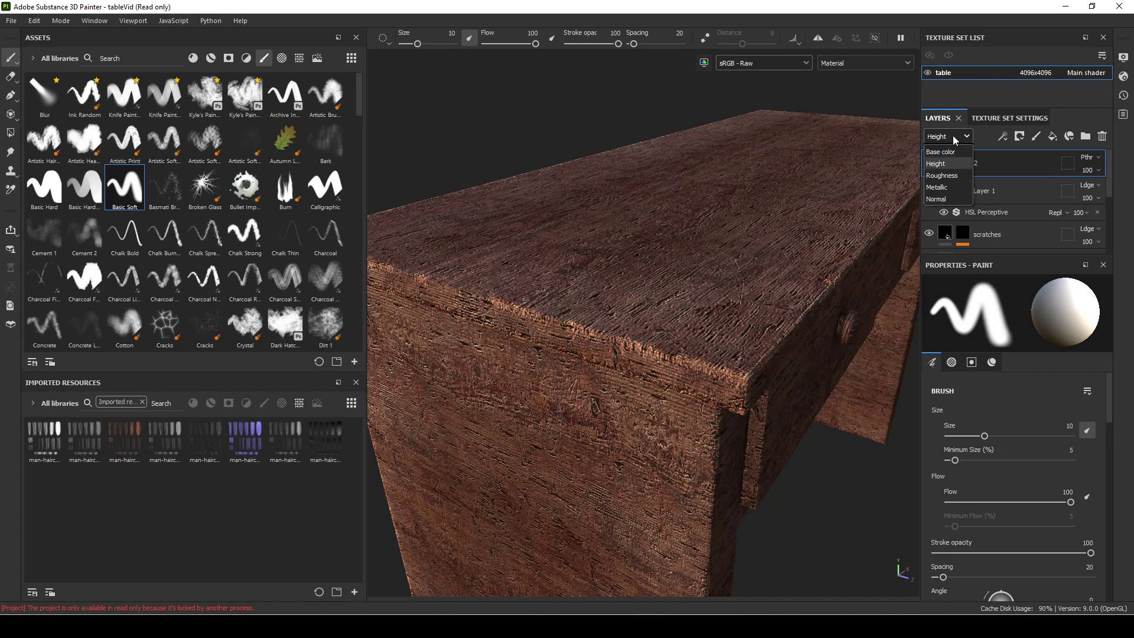
{"action": "left_click", "coordinate": [948, 197]}
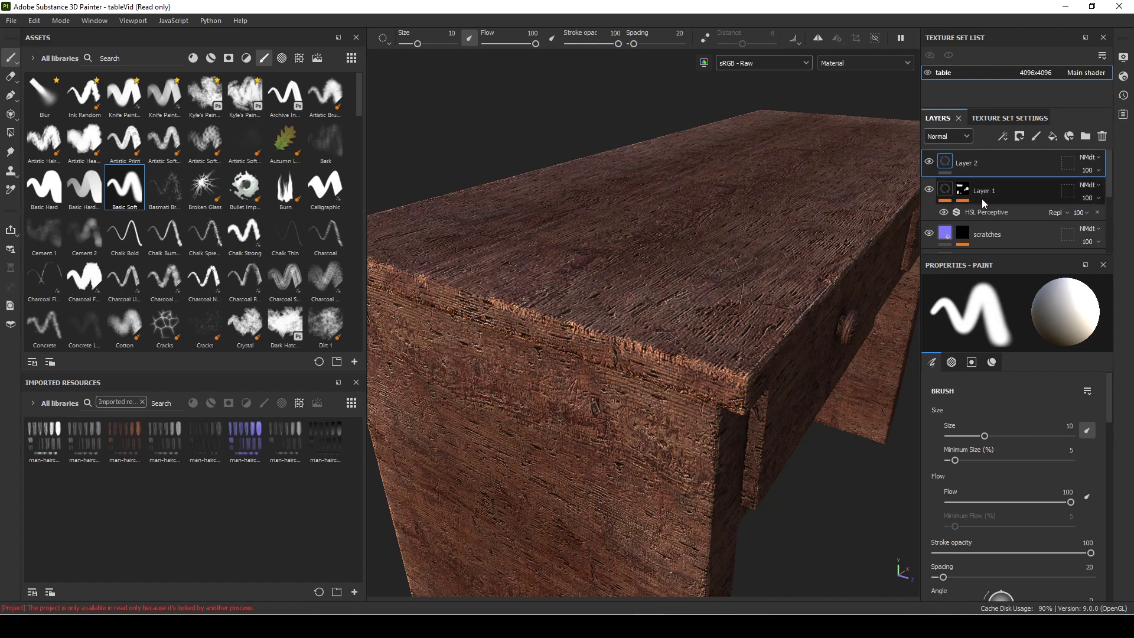
{"action": "left_click", "coordinate": [1097, 158]}
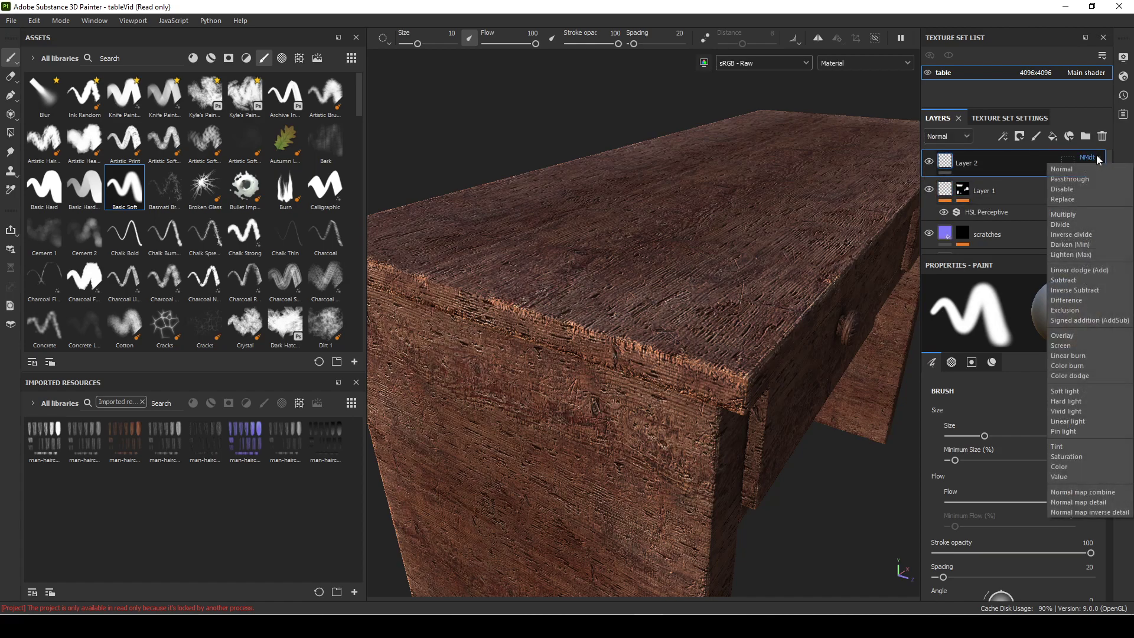
{"action": "left_click", "coordinate": [1090, 177]}
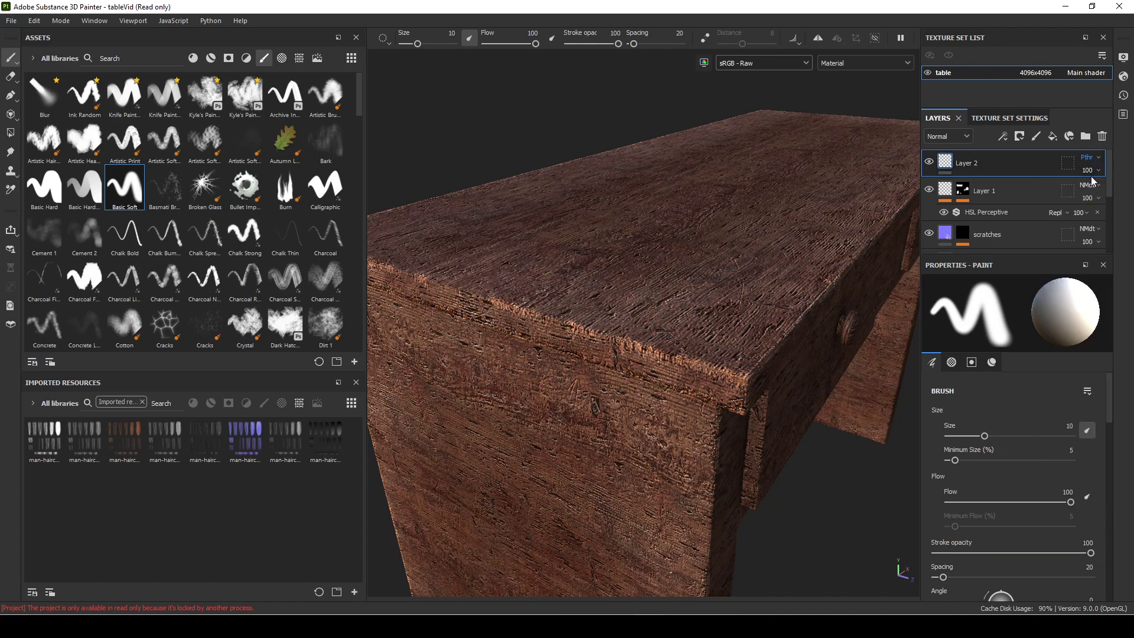
Step: Add a filter to Layer 2 and choose Sharpen by searching 'shar'
{"action": "right_click", "coordinate": [949, 166]}
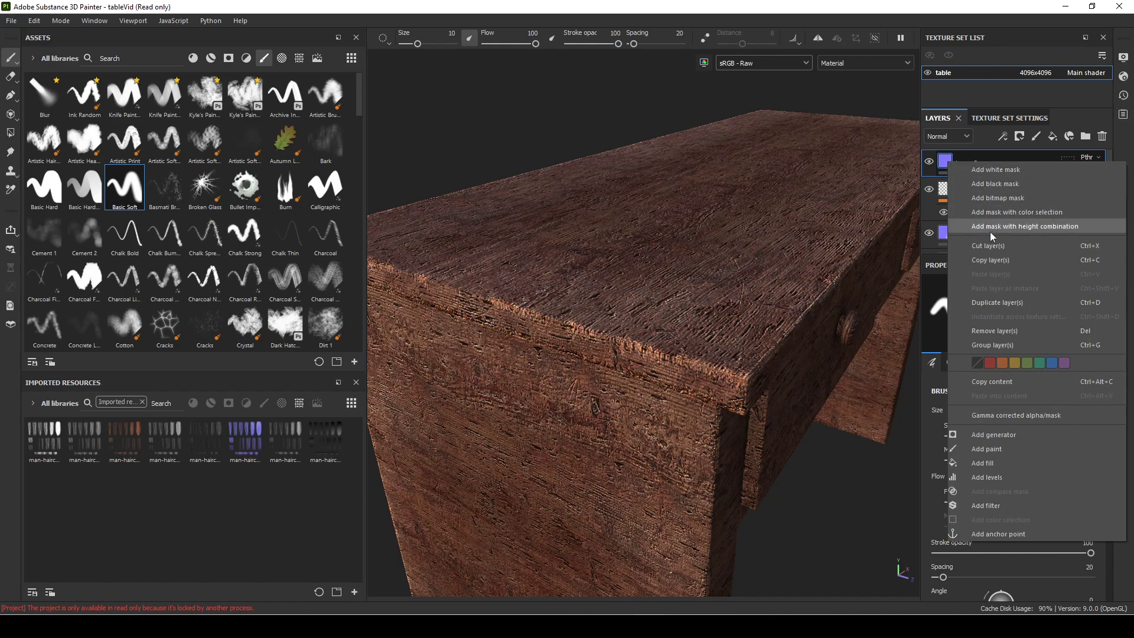
{"action": "left_click", "coordinate": [994, 505]}
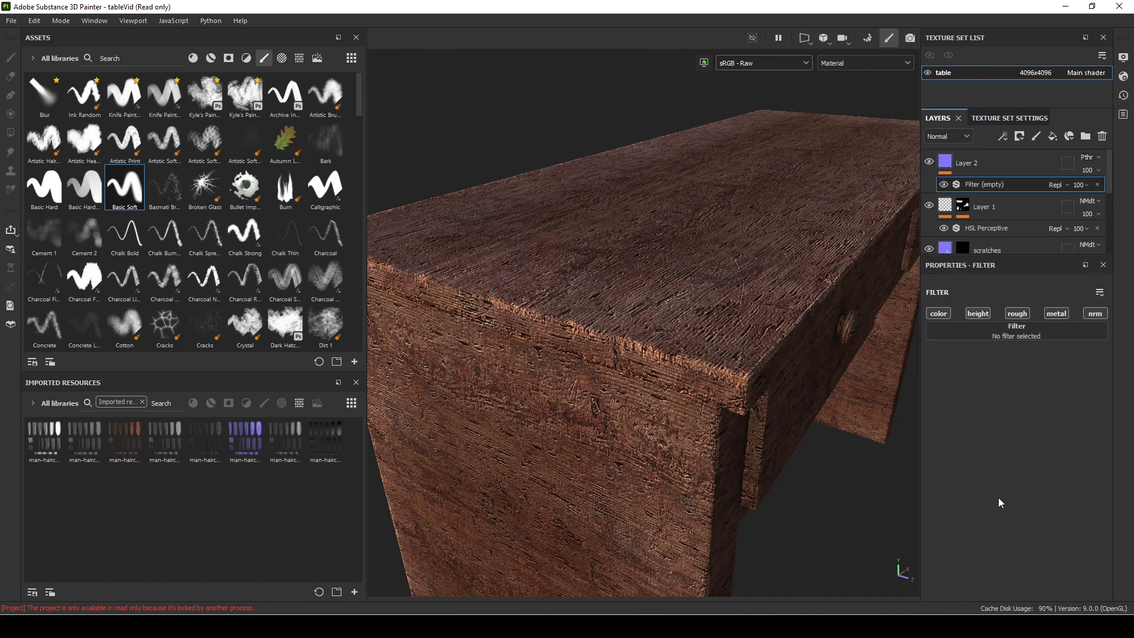
{"action": "left_click", "coordinate": [1016, 336]}
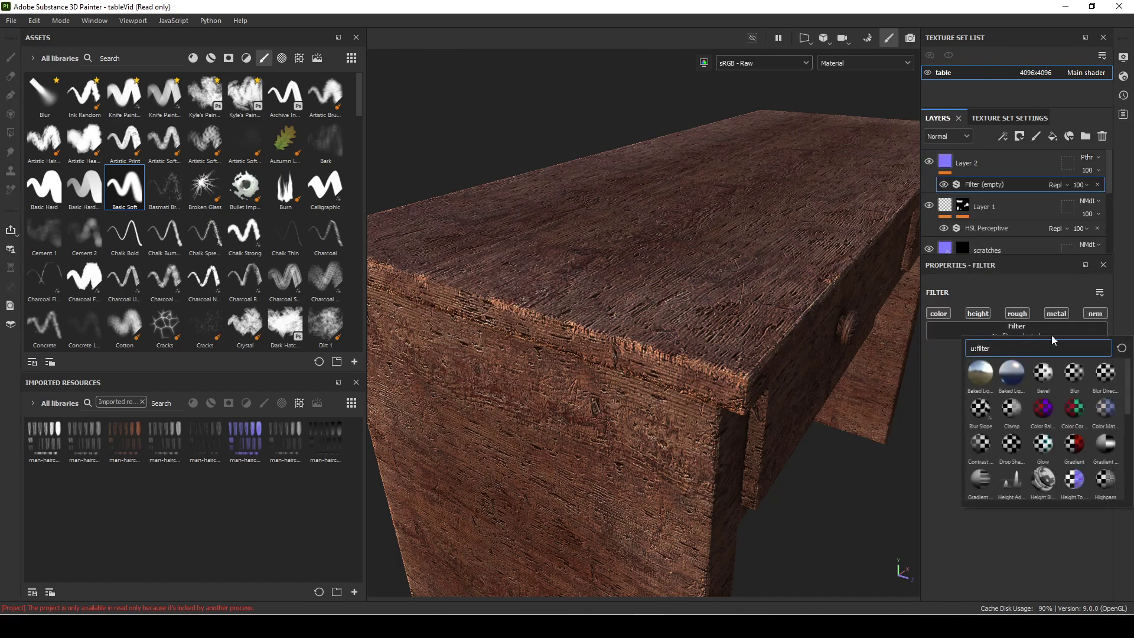
{"action": "type", "text": "shar"}
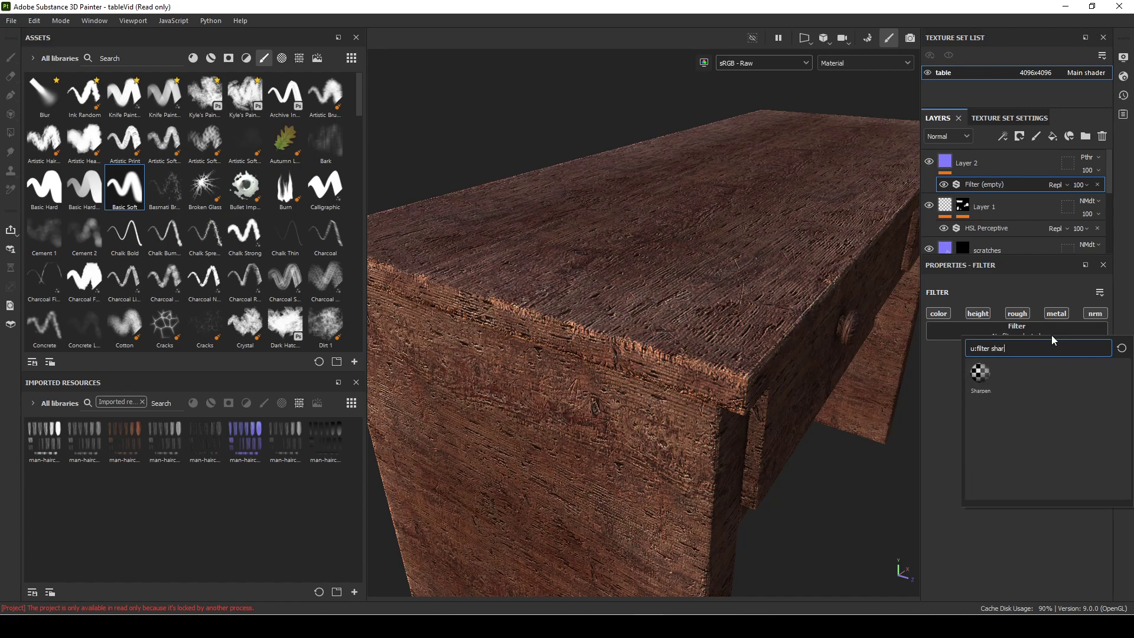
{"action": "left_click", "coordinate": [979, 373]}
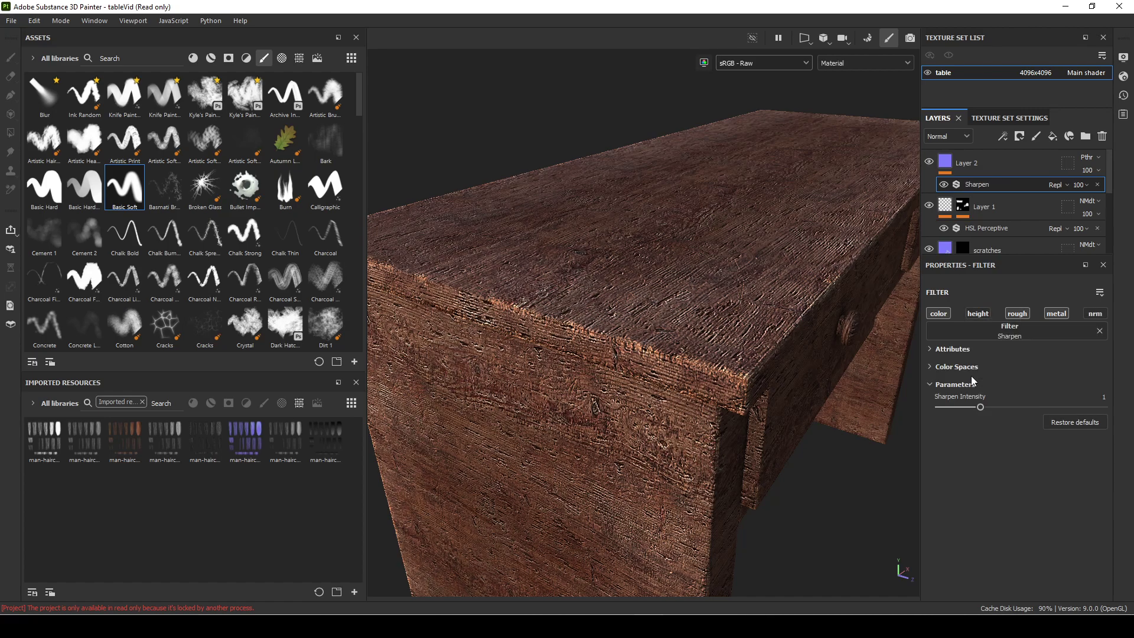
Step: Zoom and orbit in on the table corner to check the sharpened wood grain
{"action": "left_click_drag", "start_coordinate": [723, 451], "coordinate": [719, 527], "text": "alt"}
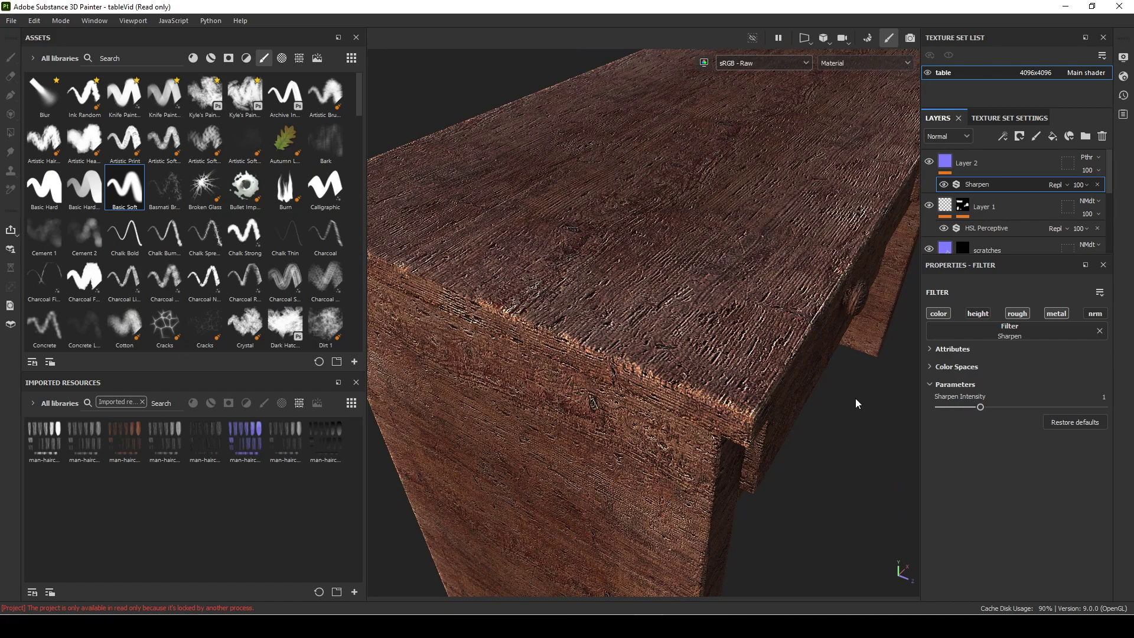
{"action": "middle_click_drag", "start_coordinate": [857, 404], "coordinate": [846, 418], "text": "alt"}
{"action": "right_click_drag", "start_coordinate": [543, 397], "coordinate": [723, 348], "text": "alt"}
{"action": "middle_click_drag", "start_coordinate": [723, 349], "coordinate": [625, 498], "text": "alt"}
{"action": "right_click_drag", "start_coordinate": [698, 488], "coordinate": [614, 466], "text": "alt"}
{"action": "left_click_drag", "start_coordinate": [614, 466], "coordinate": [660, 391], "text": "alt"}
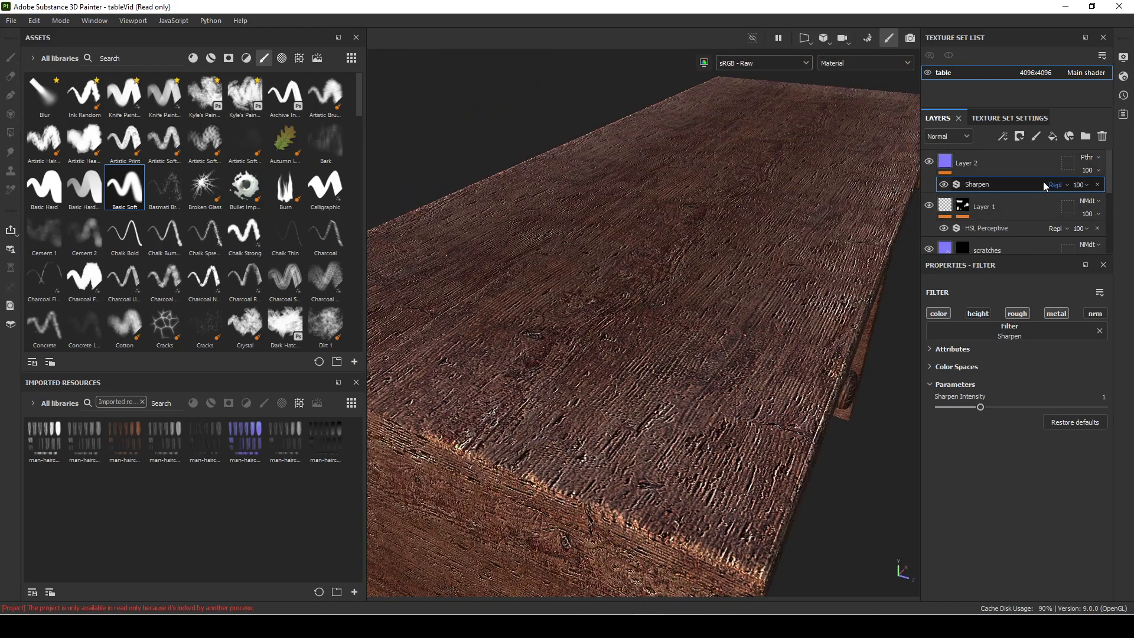
Step: In the Base color channel, lower the Sharpen filter's opacity to 21
{"action": "left_click", "coordinate": [952, 138]}
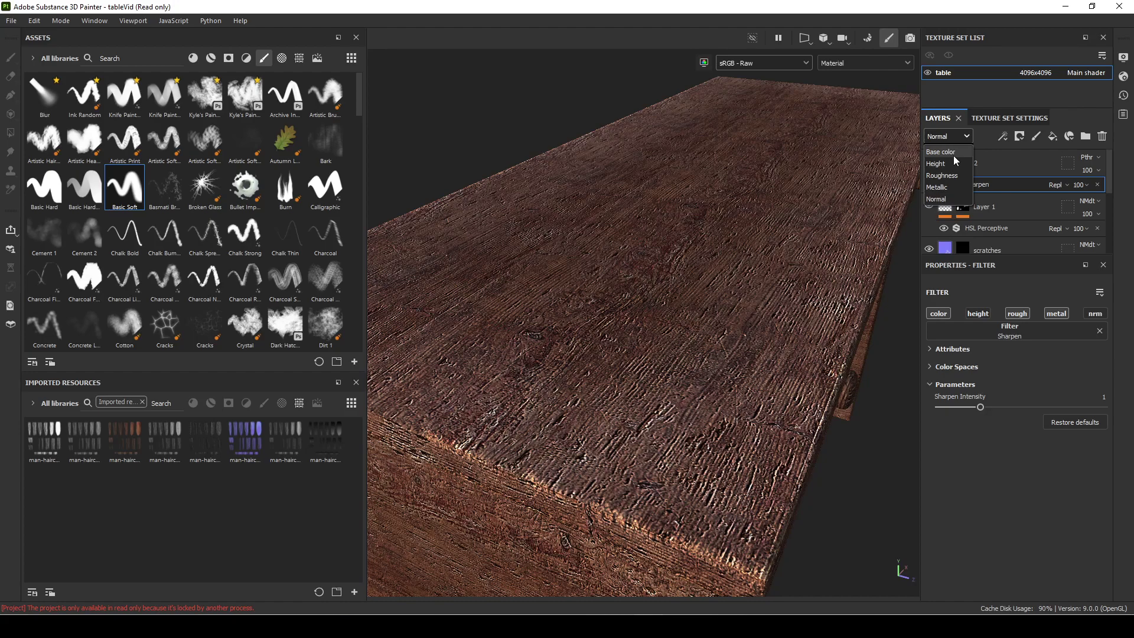
{"action": "left_click", "coordinate": [953, 154]}
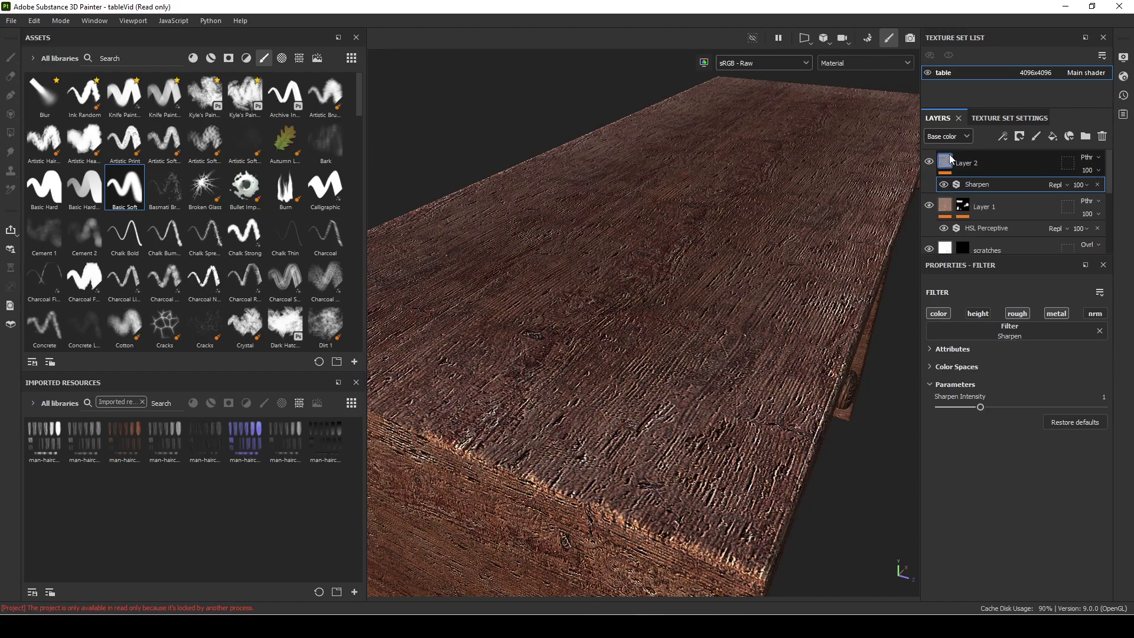
{"action": "left_click", "coordinate": [1087, 189]}
{"action": "left_click_drag", "start_coordinate": [1117, 206], "coordinate": [1085, 208]}
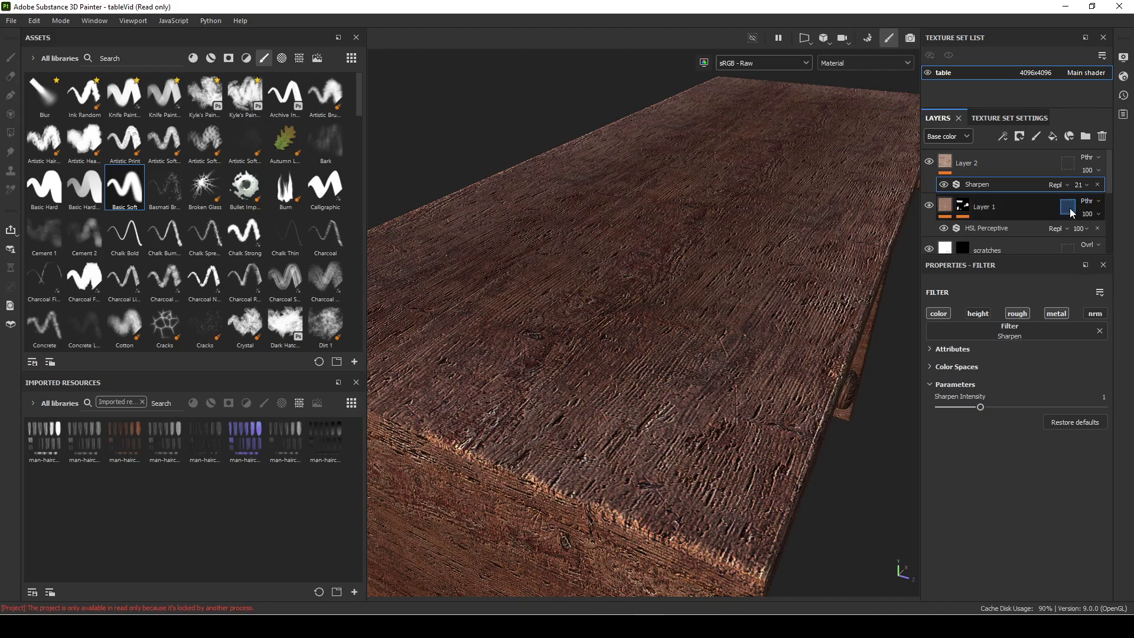
{"action": "left_click_drag", "start_coordinate": [706, 423], "coordinate": [596, 398], "text": "alt"}
Step: Orbit, pan and rotate the lighting to inspect the gentler sharpening across the table
{"action": "right_click_drag", "start_coordinate": [596, 398], "coordinate": [800, 330], "text": "alt"}
{"action": "middle_click_drag", "start_coordinate": [799, 273], "coordinate": [623, 424], "text": "alt"}
{"action": "left_click_drag", "start_coordinate": [623, 425], "coordinate": [738, 377], "text": "alt"}
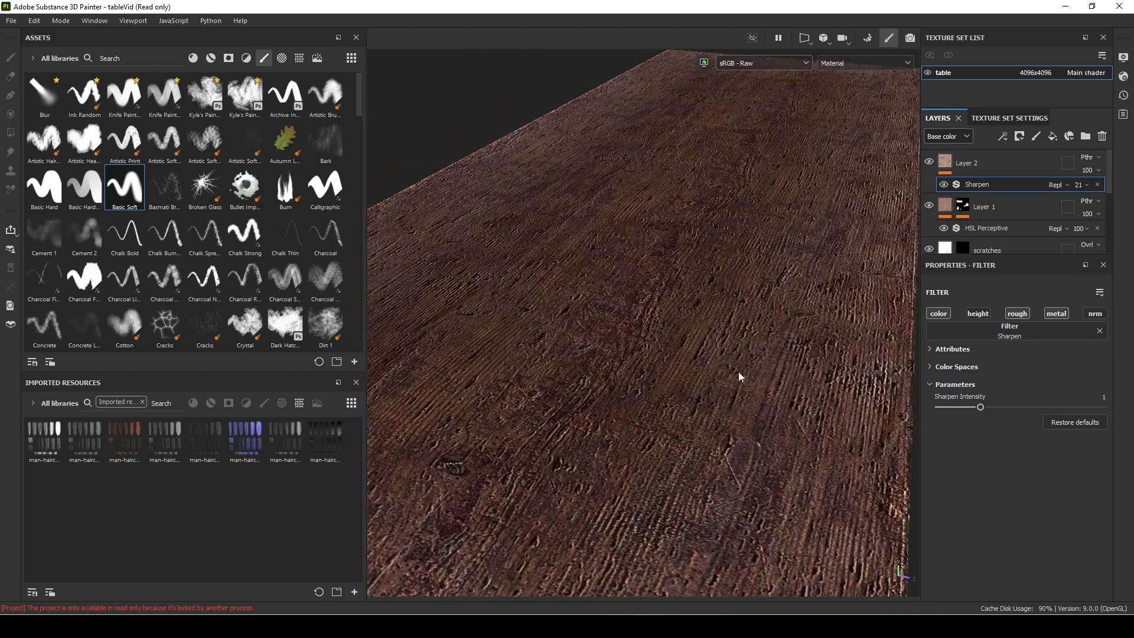
{"action": "mouse_move", "coordinate": [739, 377]}
{"action": "right_mouse_down", "text": "shift"}
{"action": "mouse_move", "coordinate": [682, 367]}
{"action": "mouse_move", "coordinate": [714, 367]}
{"action": "mouse_move", "coordinate": [696, 365]}
{"action": "mouse_move", "coordinate": [729, 381]}
{"action": "right_mouse_up", "text": "shift"}
{"action": "left_click_drag", "start_coordinate": [728, 381], "coordinate": [623, 357], "text": "alt"}
{"action": "right_click_drag", "start_coordinate": [623, 358], "coordinate": [623, 376], "text": "alt"}
{"action": "left_click_drag", "start_coordinate": [623, 373], "coordinate": [700, 431], "text": "alt"}
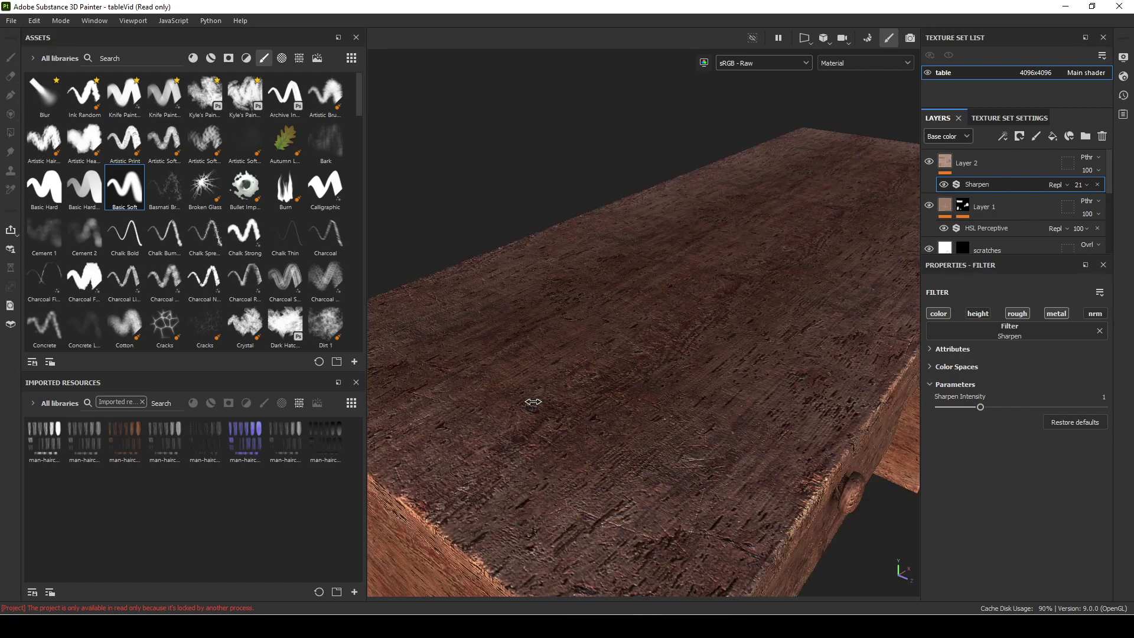
{"action": "left_click_drag", "start_coordinate": [719, 319], "coordinate": [708, 338], "text": "alt"}
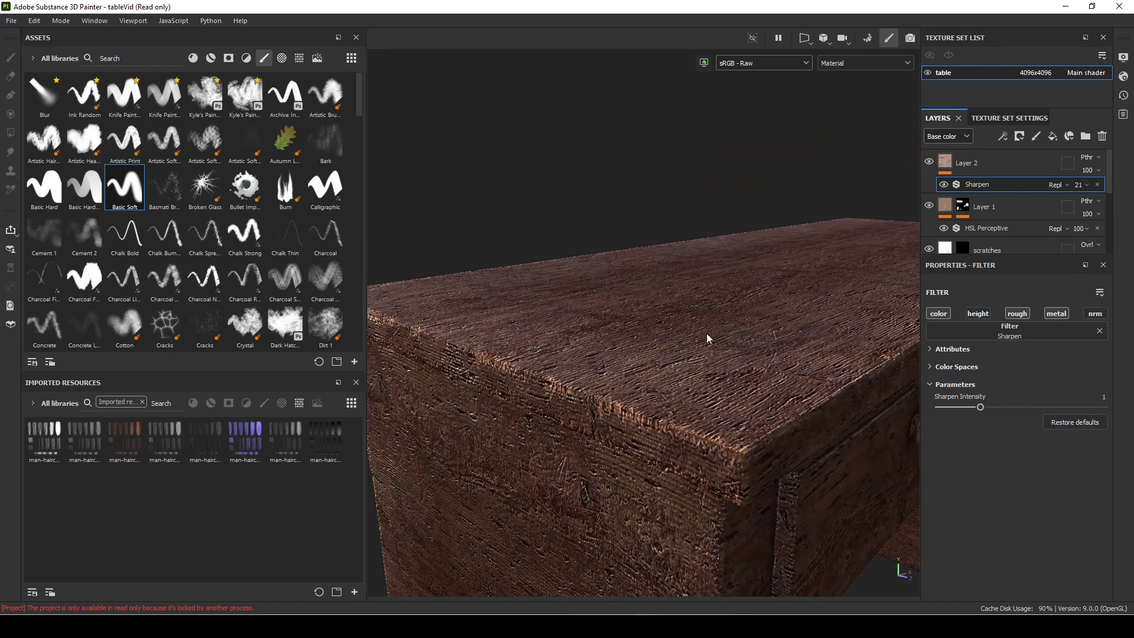